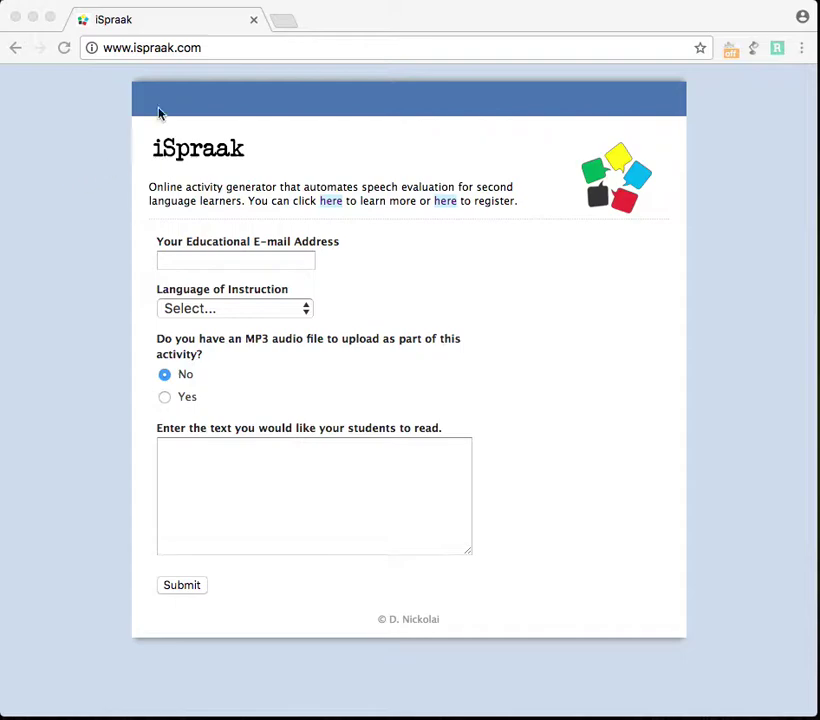
# Enter the instructor's educational e-mail from autofill and choose French as the language of instruction
pyautogui.click(213, 263)
pyautogui.click(213, 261)
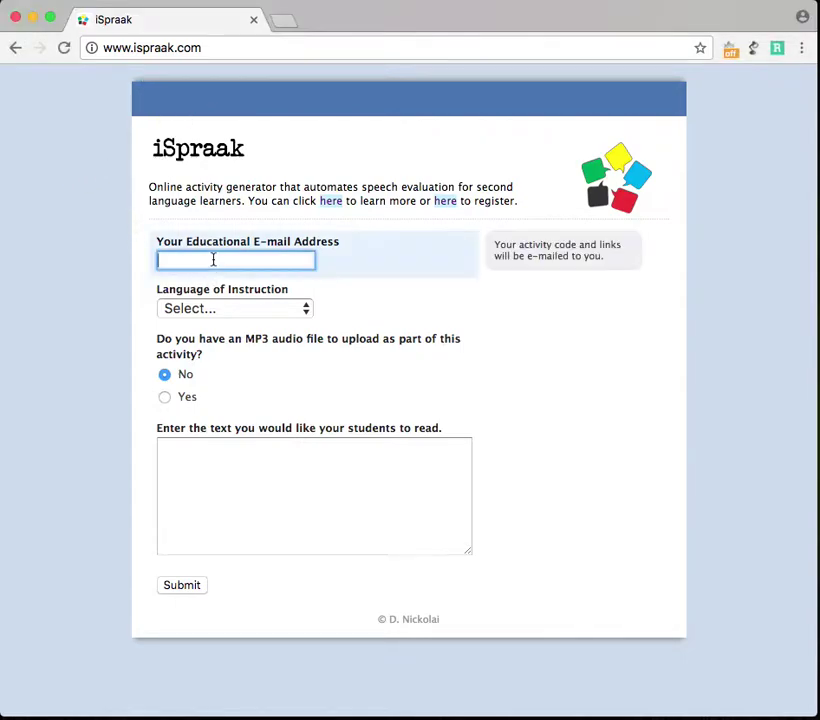
pyautogui.write('llc')
pyautogui.press('Down')
pyautogui.press('Return')
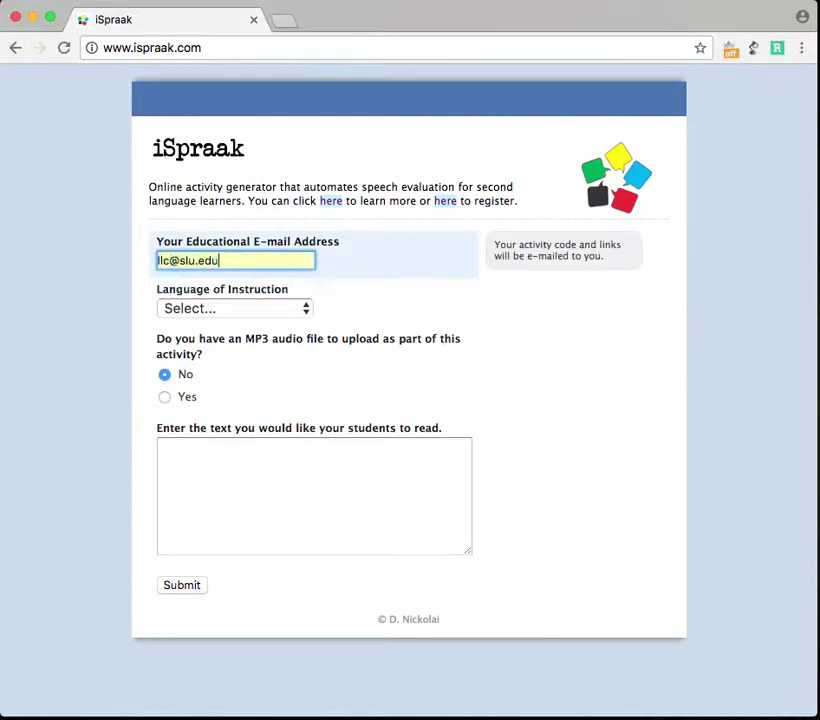
pyautogui.click(284, 312)
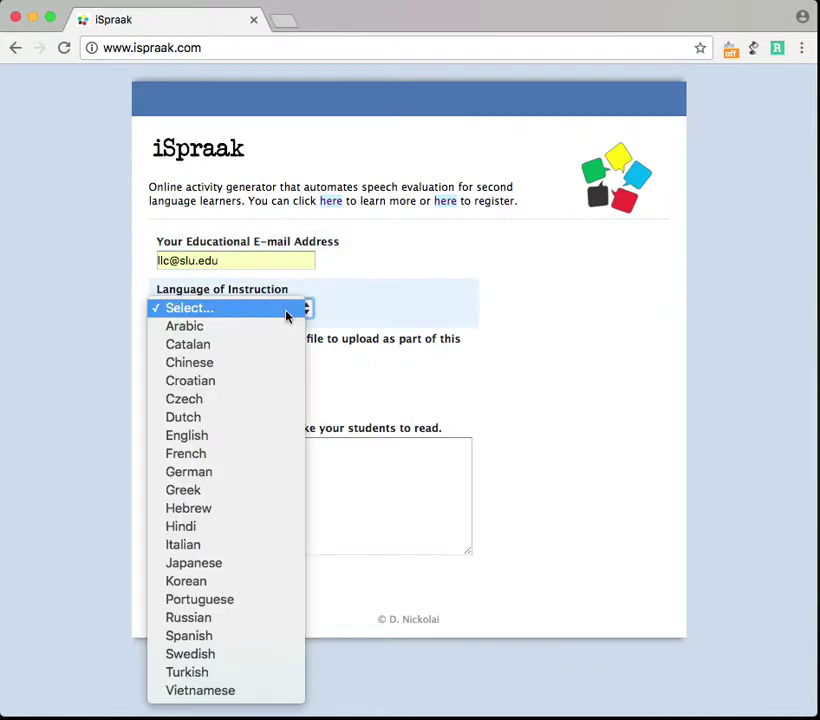
pyautogui.click(247, 458)
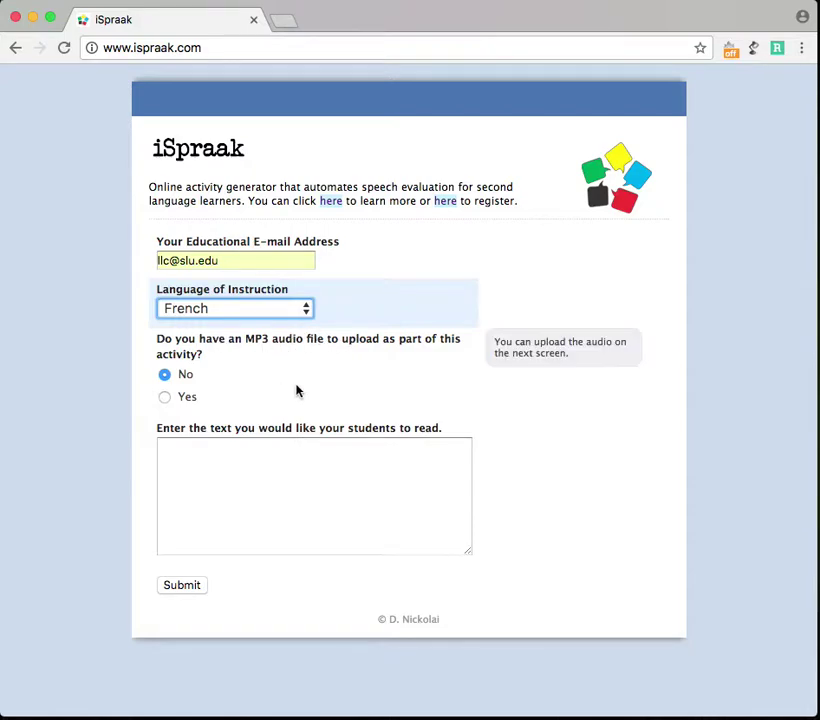
# Enter 'Où sont les enfants de Pierre?' as the sentence students will read
pyautogui.moveTo(161, 450)
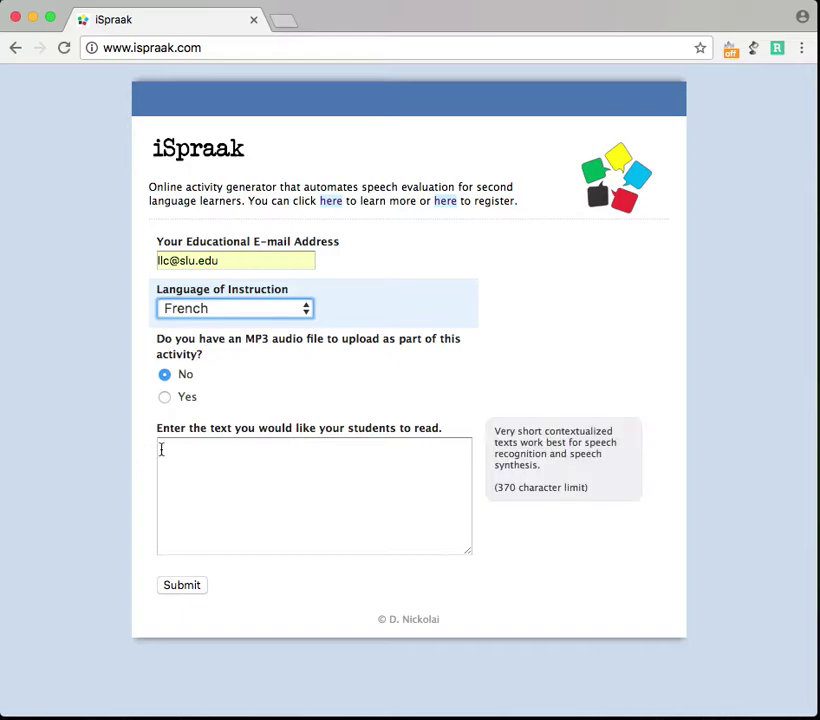
pyautogui.click(224, 466)
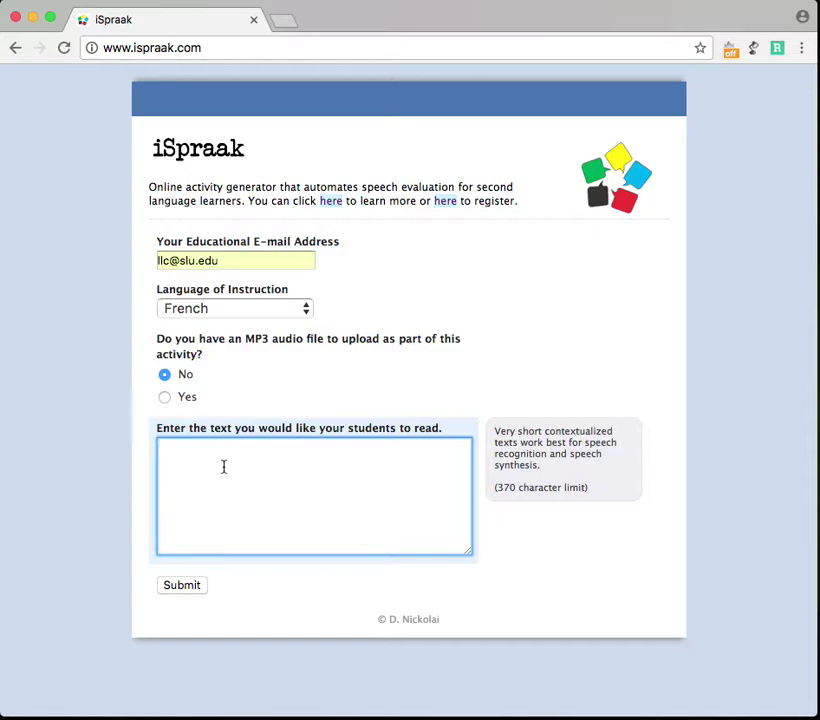
pyautogui.write('Où sont les enfants de Pierre?')
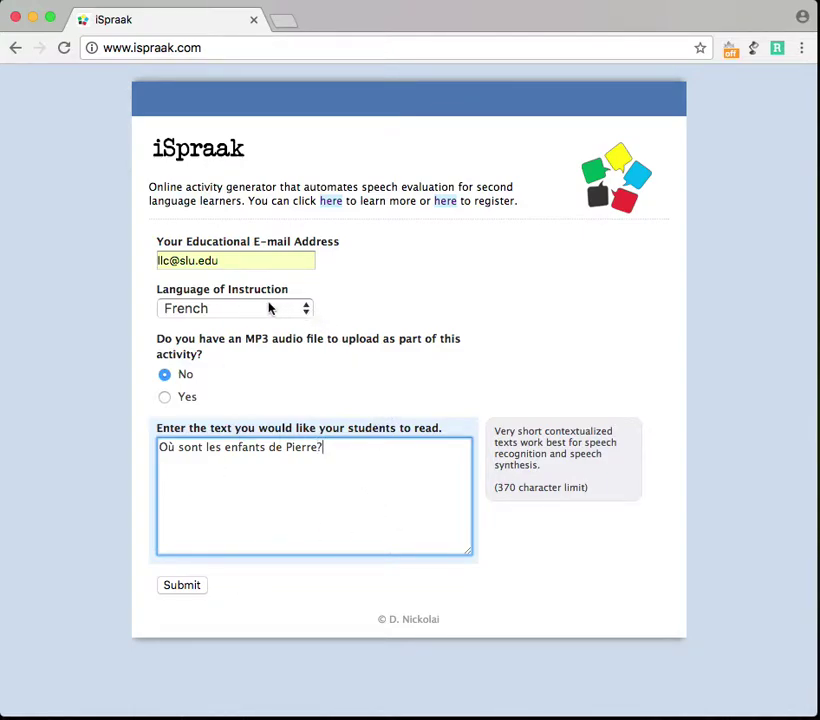
pyautogui.moveTo(174, 375)
# Submit the French activity and copy its student review link address
pyautogui.click(188, 588)
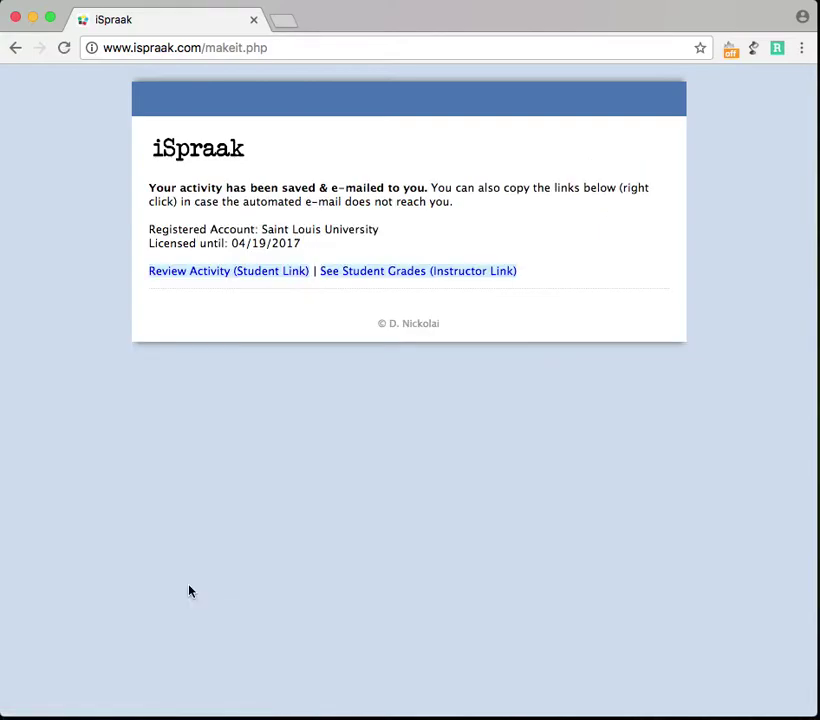
pyautogui.moveTo(146, 271); pyautogui.dragTo(311, 271)
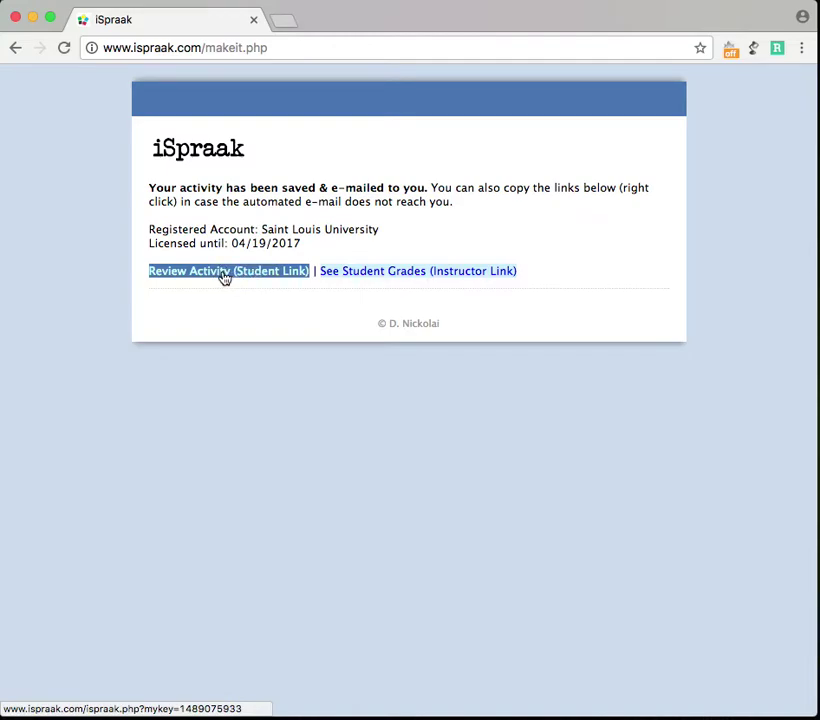
pyautogui.rightClick(224, 277)
pyautogui.click(227, 355)
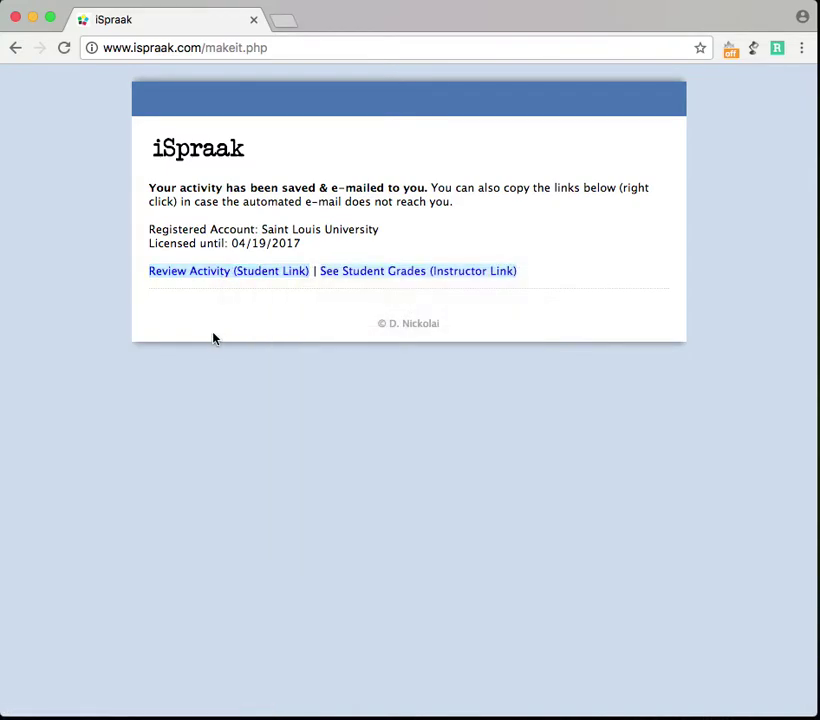
pyautogui.moveTo(319, 271); pyautogui.dragTo(517, 271)
# Load the copied student link in a new tab and begin the activity with the pre-filled name
pyautogui.click(287, 24)
pyautogui.press('super+v')
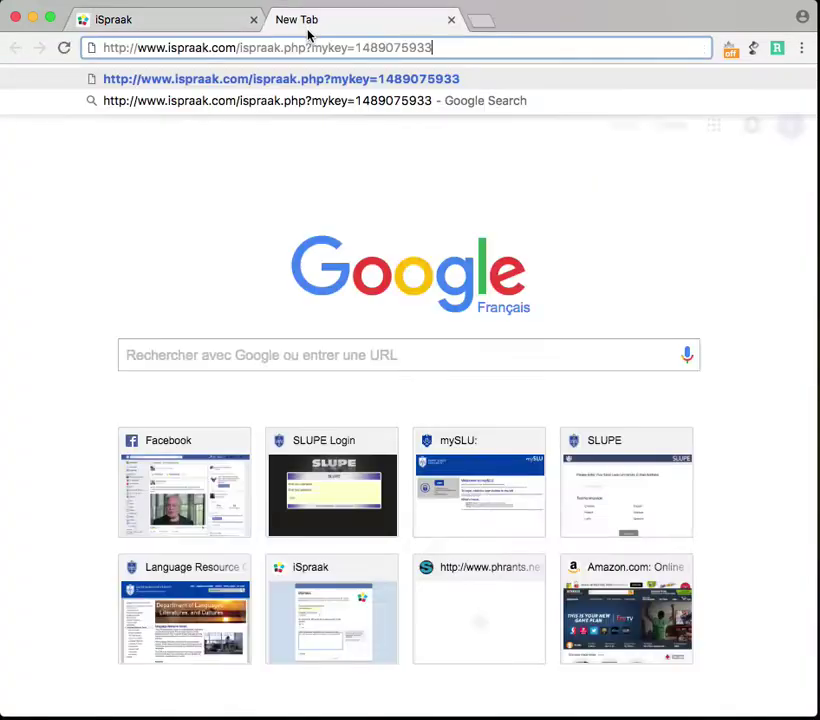
pyautogui.press('Return')
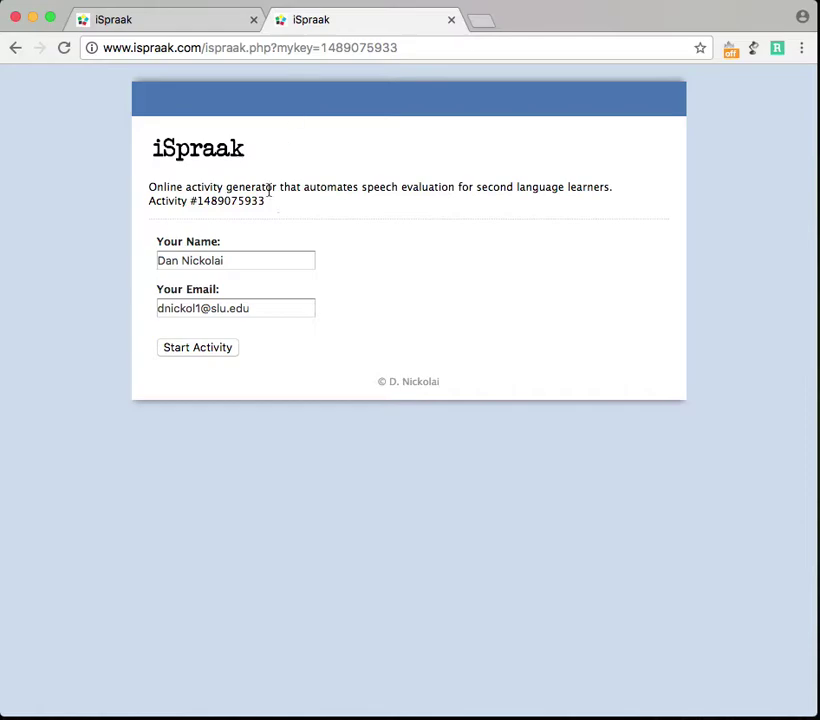
pyautogui.click(237, 262)
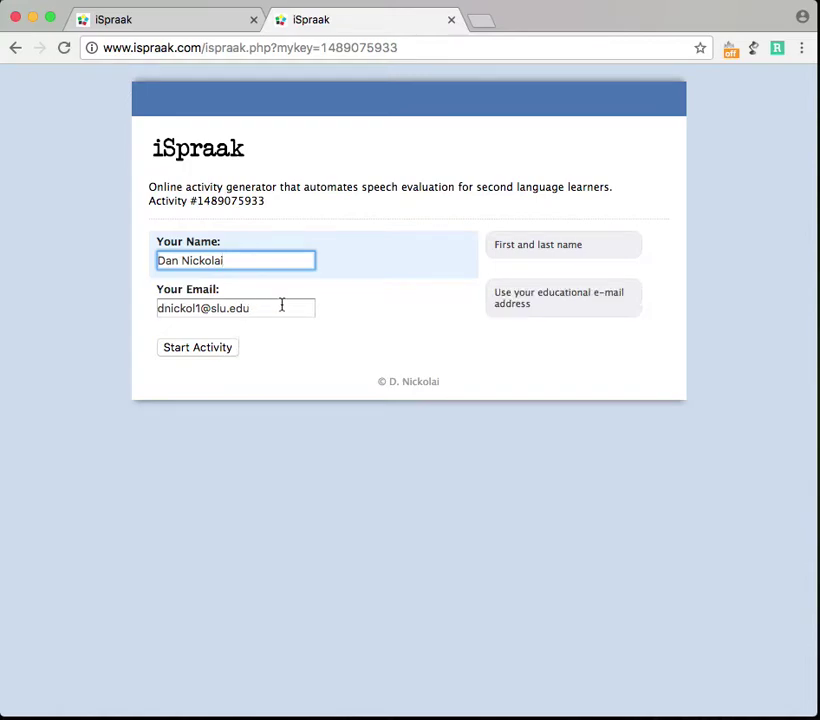
pyautogui.click(197, 350)
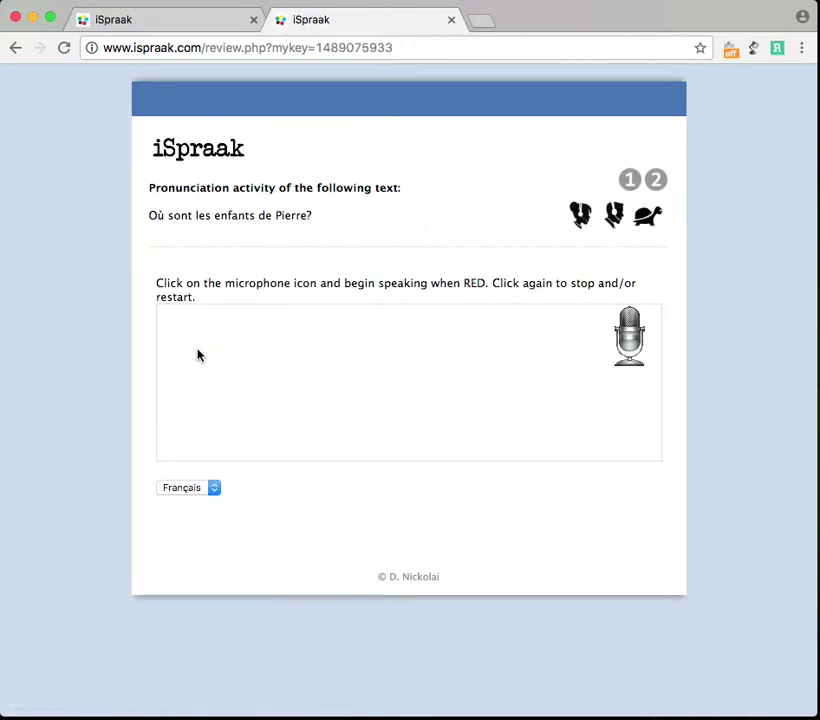
# Play the spoken model of 'Où sont les enfants de Pierre?' with the system volume raised
pyautogui.moveTo(155, 215); pyautogui.dragTo(287, 215)
pyautogui.click(331, 225)
pyautogui.click(584, 221)
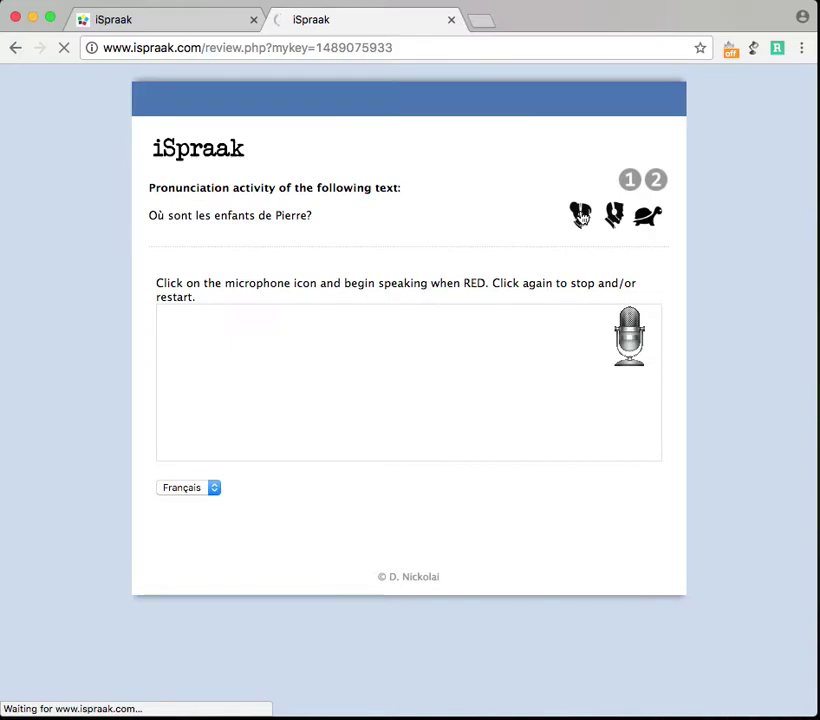
pyautogui.press('XF86AudioRaiseVolume')
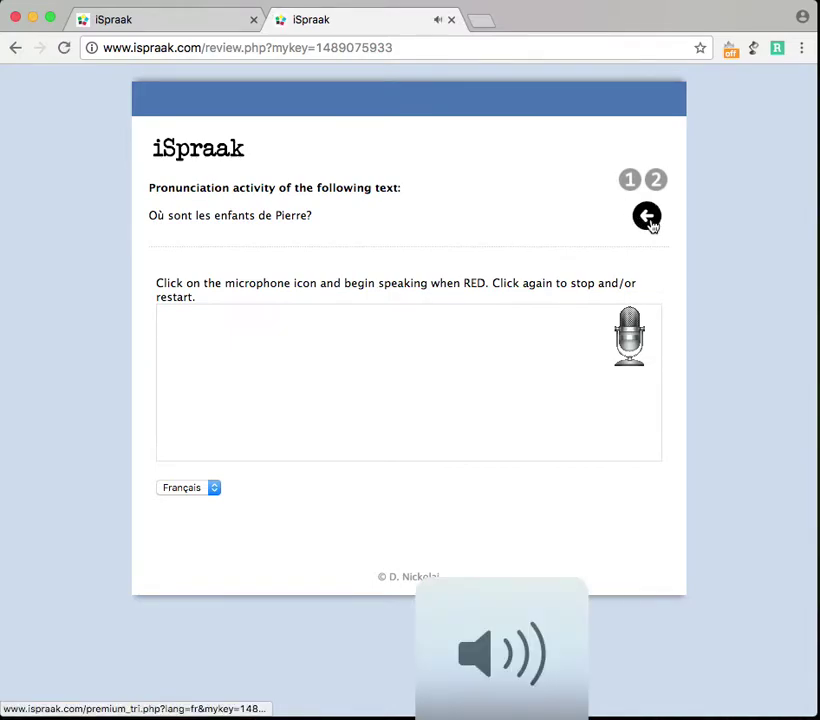
pyautogui.click(647, 220)
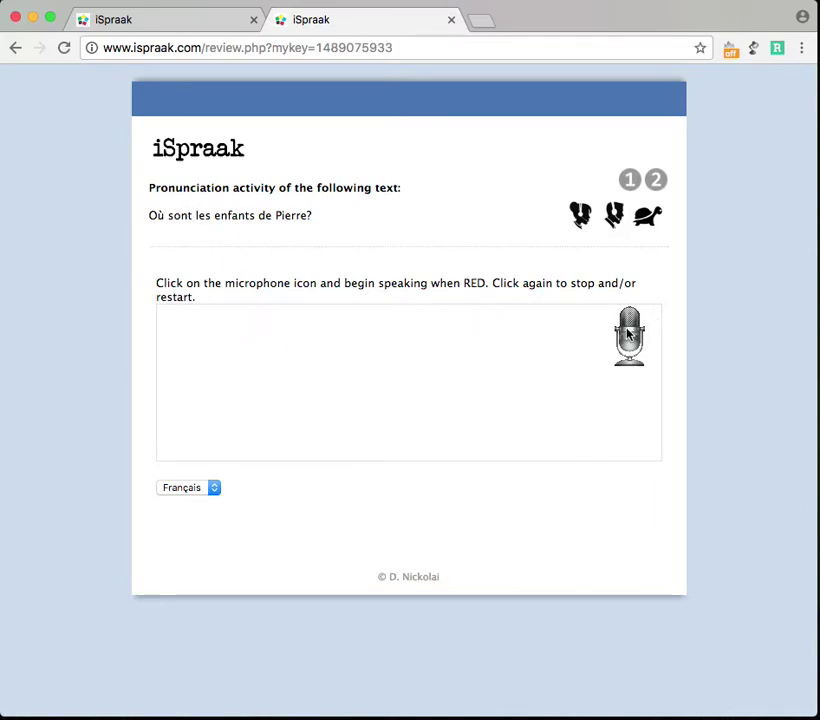
# Record a correct reading of the sentence and submit it, scoring 100% with 'Great Job!'
pyautogui.click(634, 345)
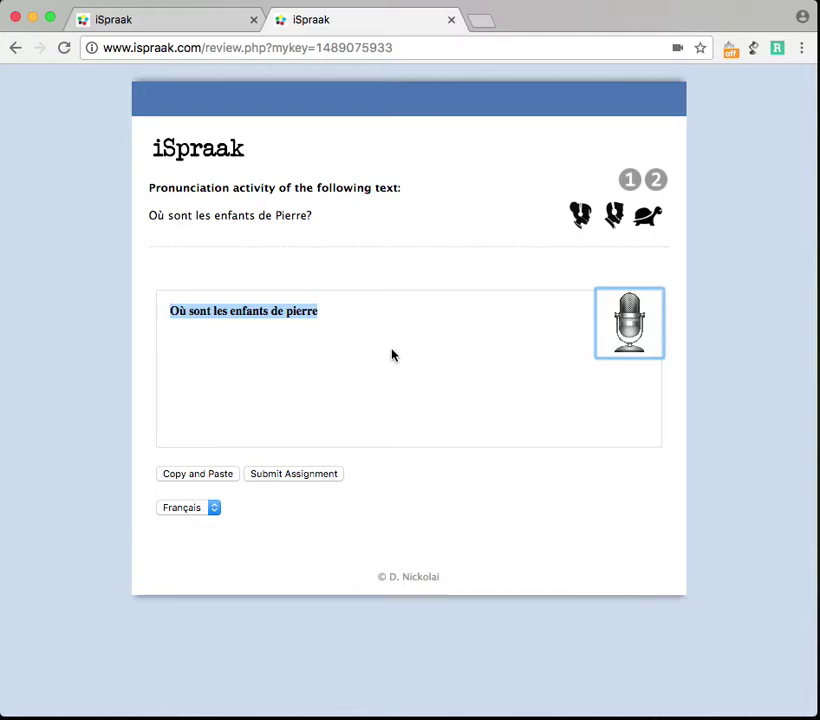
pyautogui.click(322, 477)
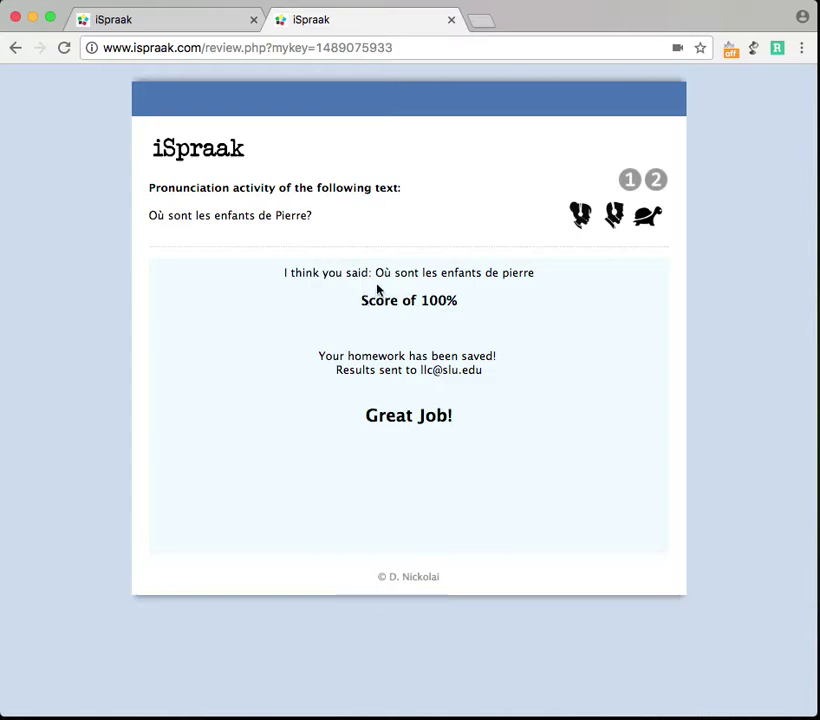
pyautogui.moveTo(374, 272); pyautogui.dragTo(536, 280)
pyautogui.click(536, 292)
# Return to the activity, record a flawed second reading and submit it for a 77% score
pyautogui.click(16, 50)
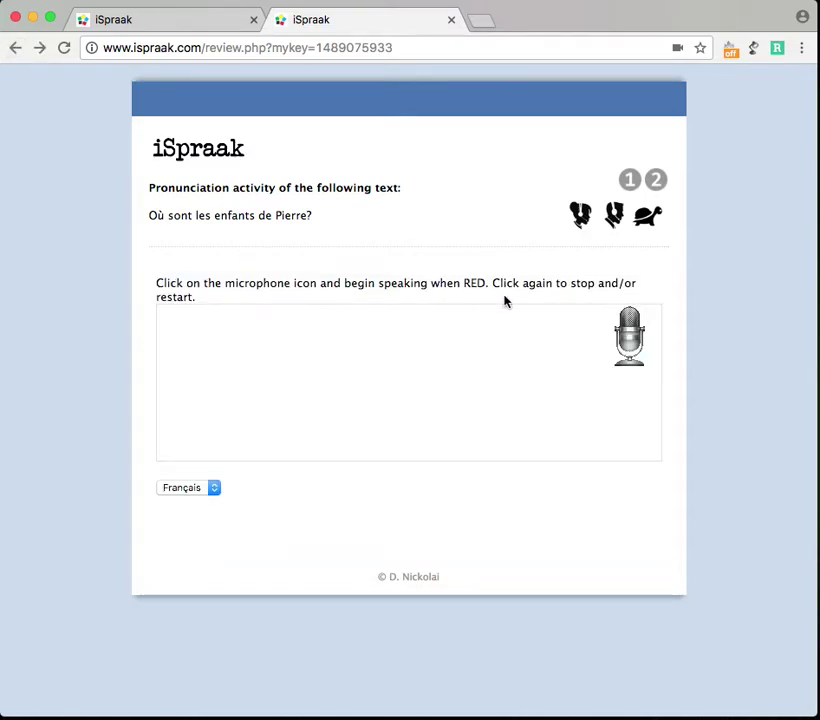
pyautogui.click(637, 340)
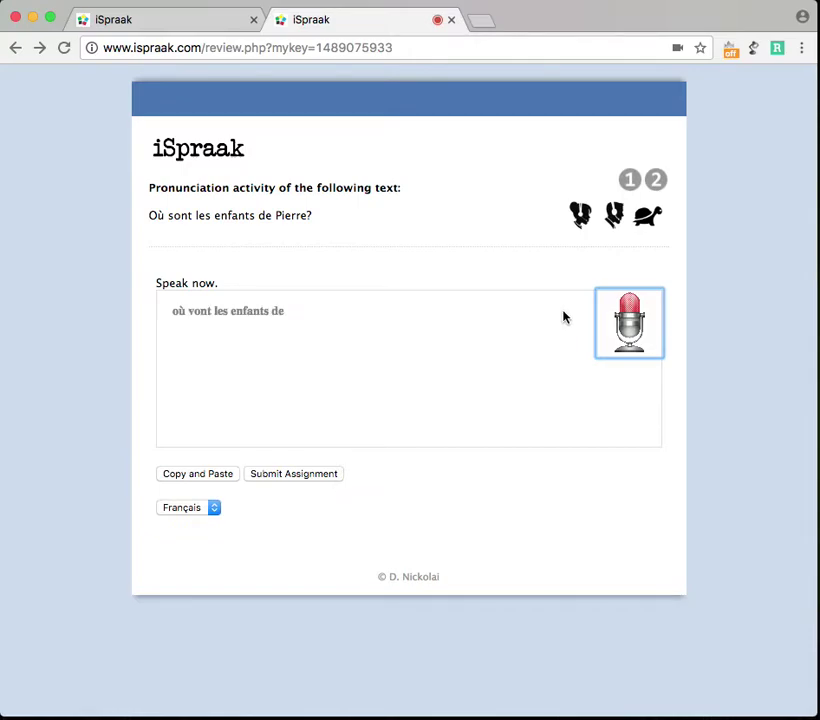
pyautogui.click(631, 323)
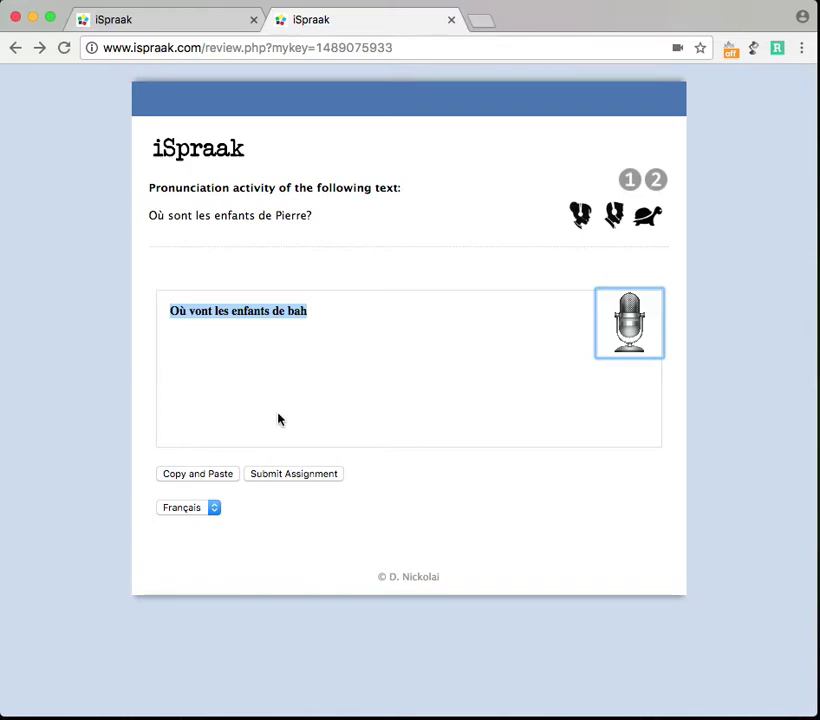
pyautogui.click(315, 477)
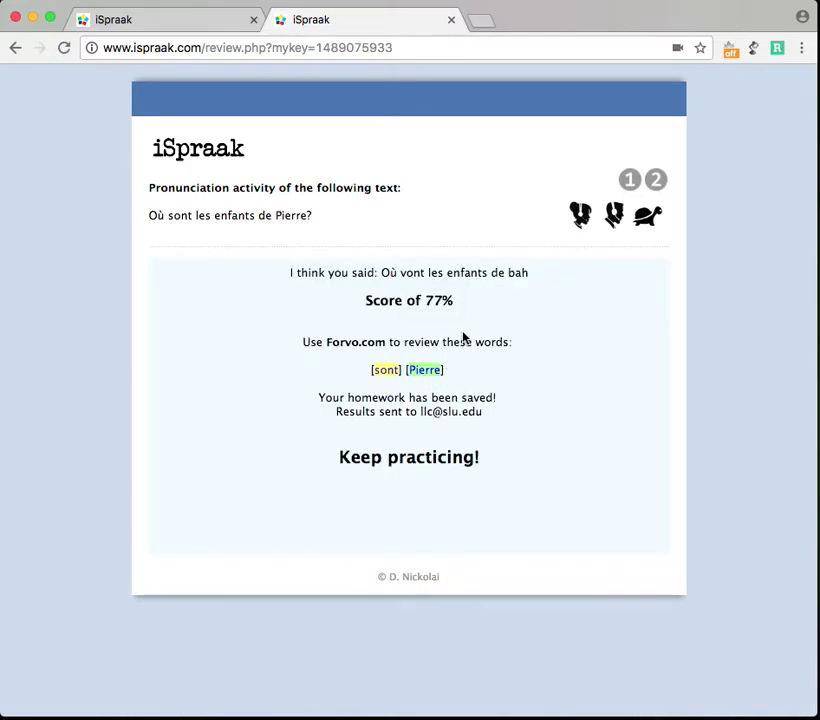
pyautogui.moveTo(457, 303); pyautogui.dragTo(368, 299)
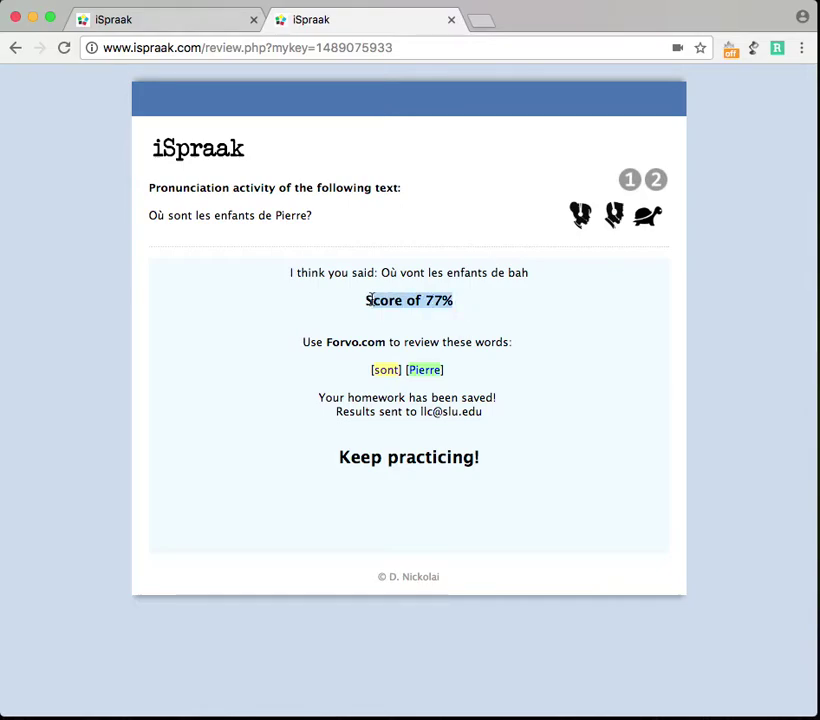
pyautogui.click(442, 302)
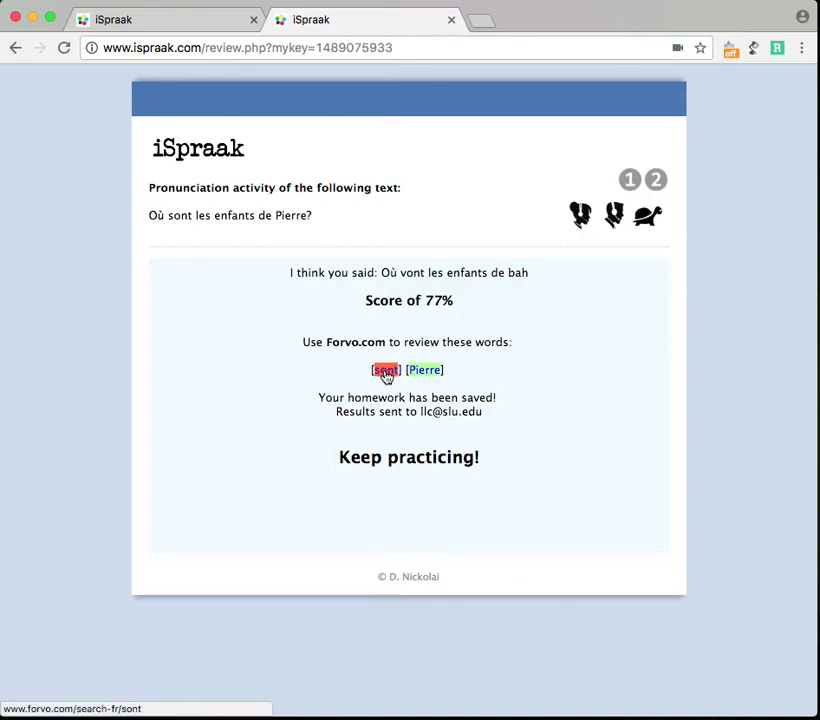
# Play the French pronunciation of 'sont' on Forvo and return to the 77% iSpraak results
pyautogui.click(386, 372)
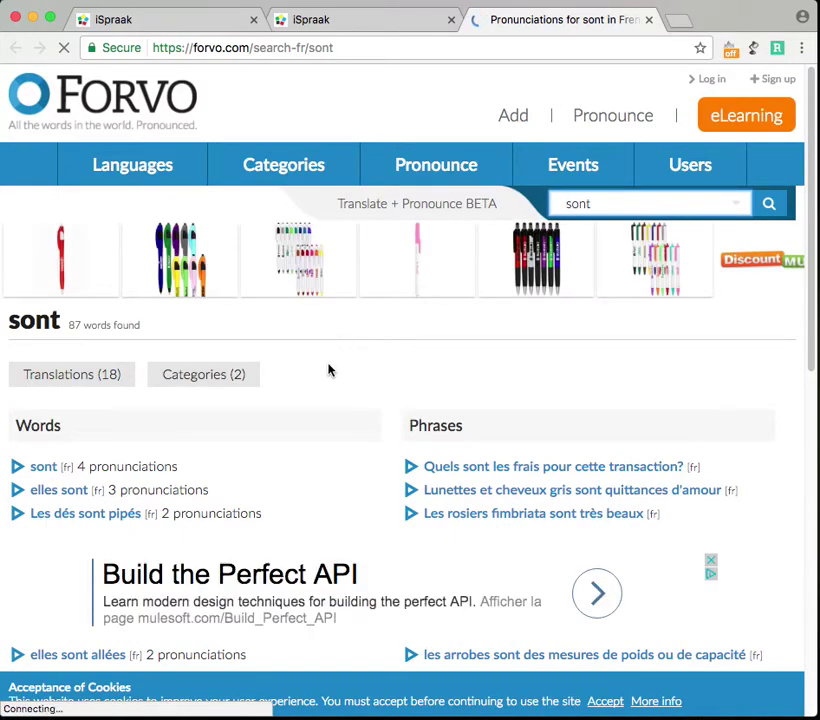
pyautogui.click(16, 468)
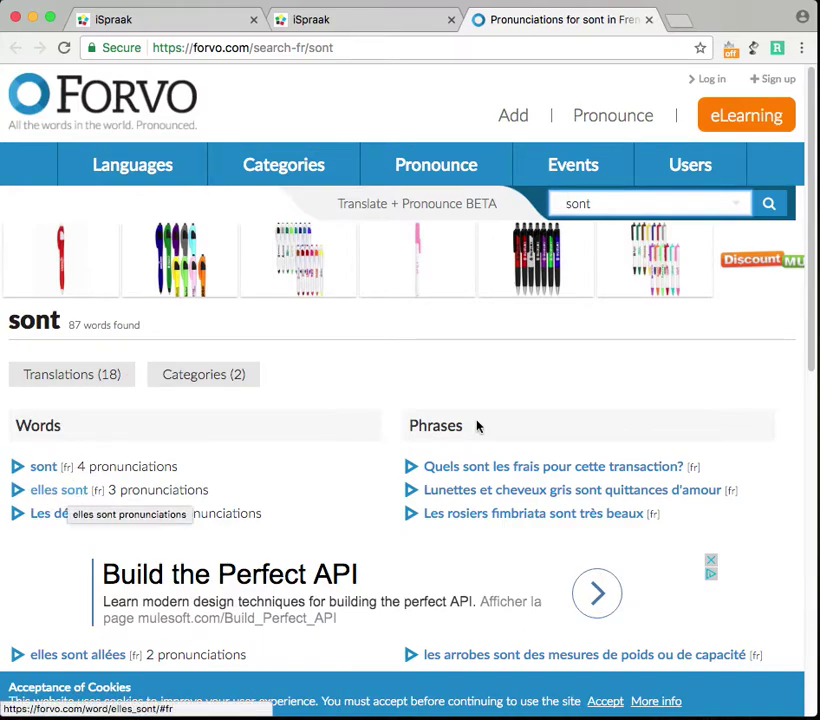
pyautogui.moveTo(813, 360); pyautogui.dragTo(785, 574)
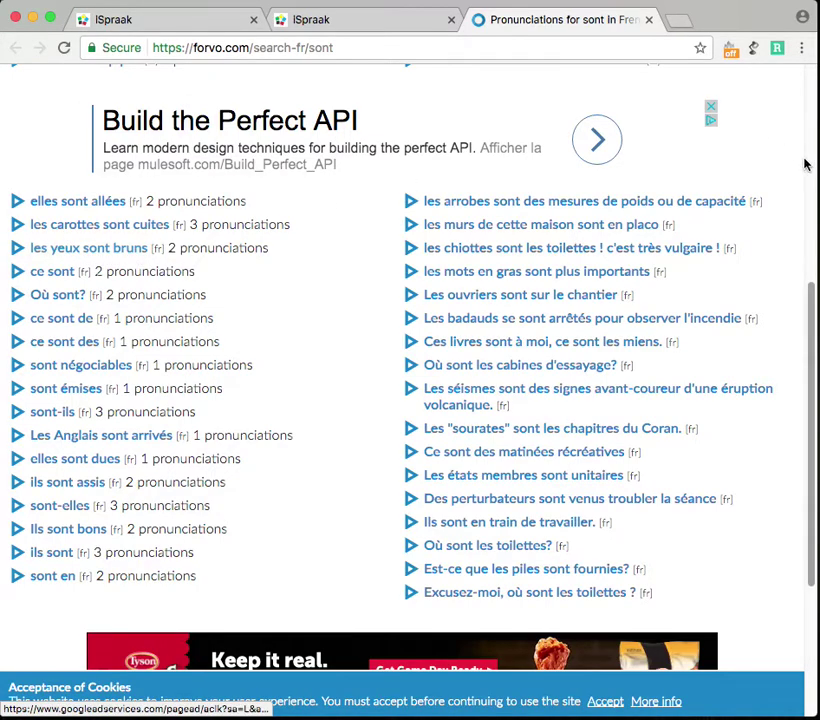
pyautogui.scroll(1, 813, 296)
pyautogui.moveTo(813, 296); pyautogui.dragTo(813, 62)
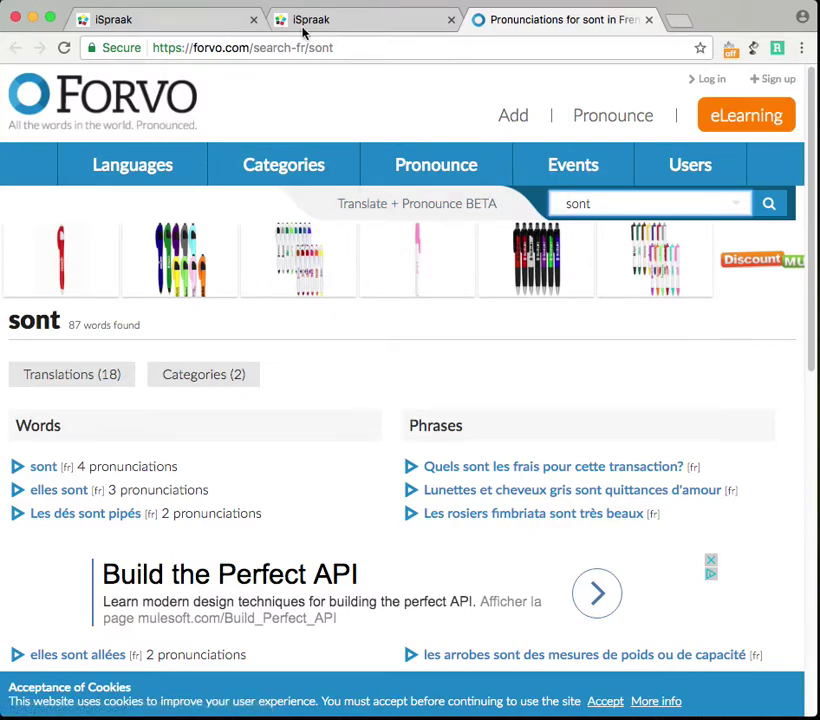
pyautogui.click(404, 24)
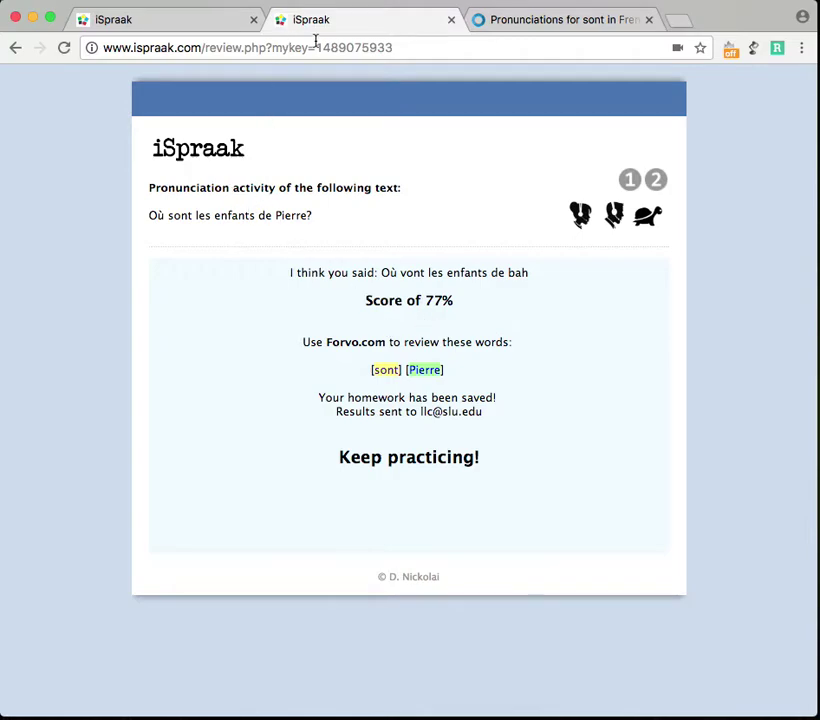
# Open the instructor's student grades page from the saved-activity page
pyautogui.click(207, 24)
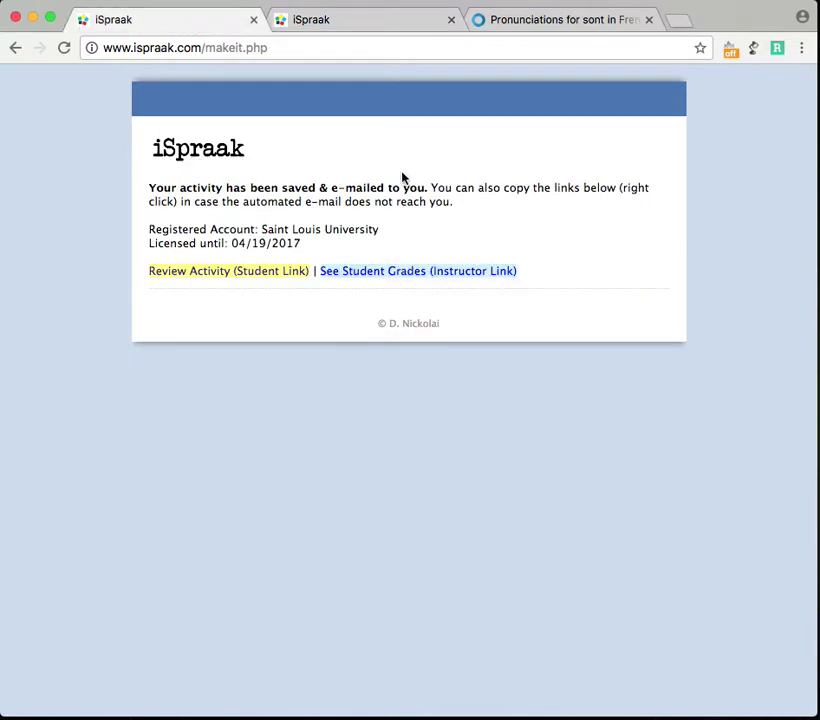
pyautogui.rightClick(385, 271)
pyautogui.rightClick(306, 271)
pyautogui.rightClick(390, 272)
pyautogui.click(403, 278)
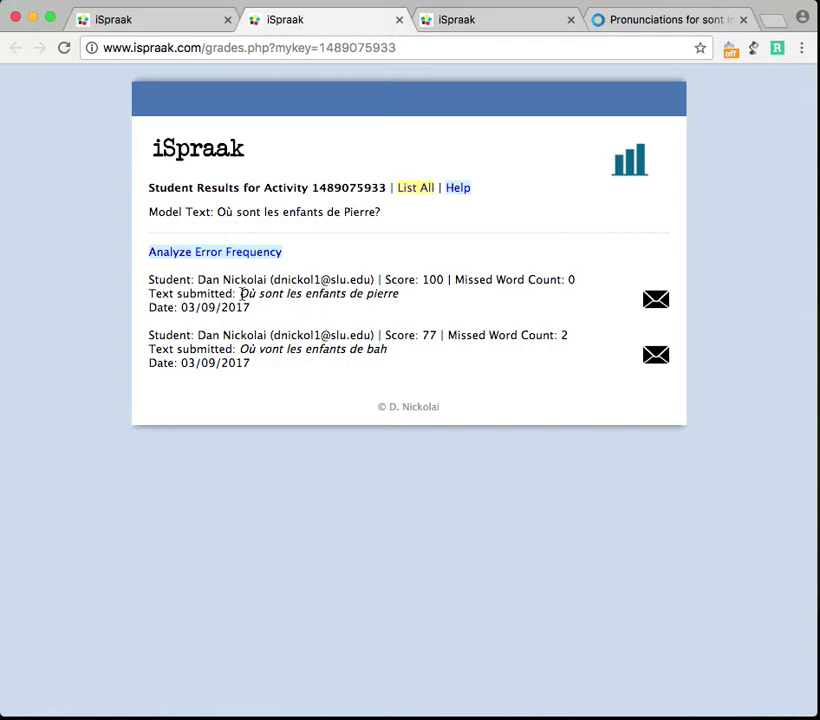
# Highlight the two submissions' scores of 100 and 77 and their submitted sentences
pyautogui.doubleClick(434, 279)
pyautogui.moveTo(576, 279); pyautogui.dragTo(456, 283)
pyautogui.click(401, 293)
pyautogui.moveTo(403, 294); pyautogui.dragTo(236, 293)
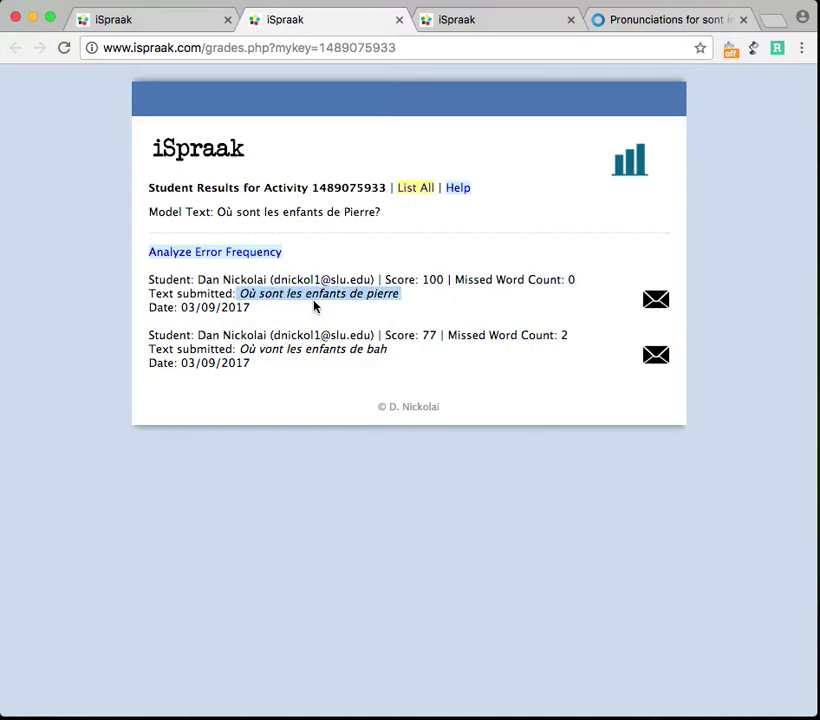
pyautogui.click(366, 306)
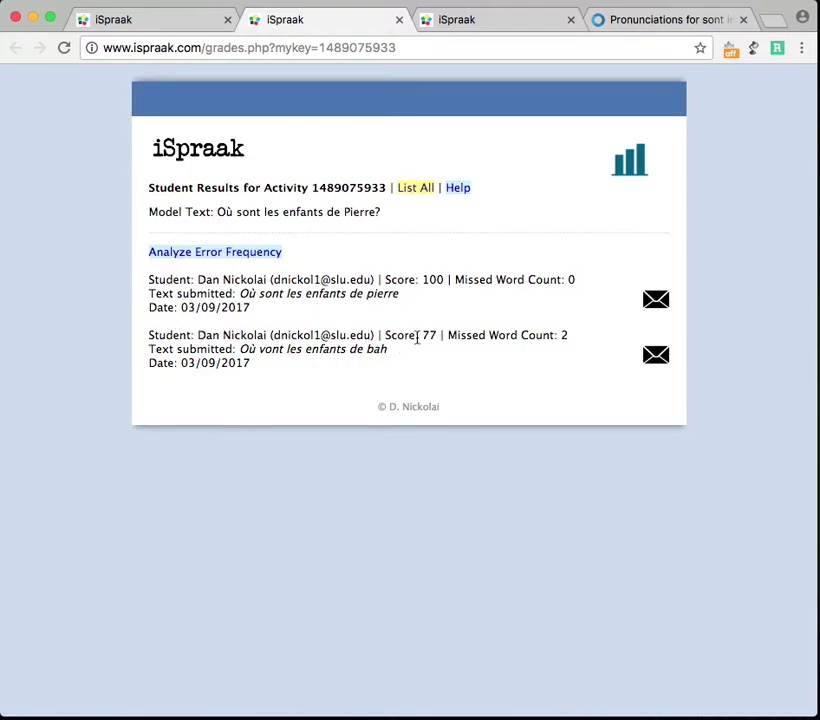
pyautogui.moveTo(421, 335); pyautogui.dragTo(558, 334)
pyautogui.moveTo(241, 349); pyautogui.dragTo(379, 349)
pyautogui.click(413, 361)
# Email 'Très bien! Good job!' as feedback on the 100-score submission, then return to grades
pyautogui.click(660, 304)
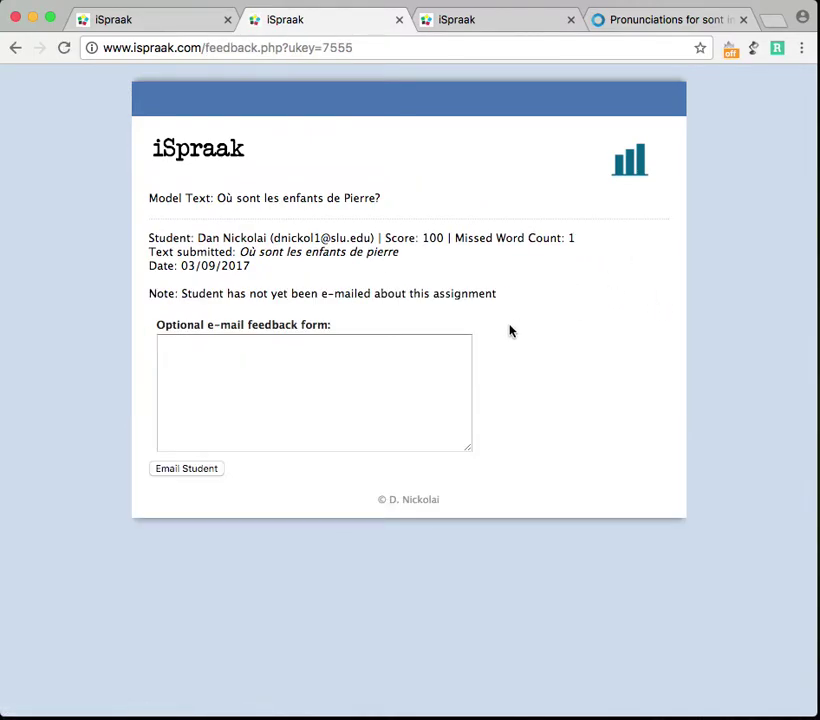
pyautogui.click(382, 390)
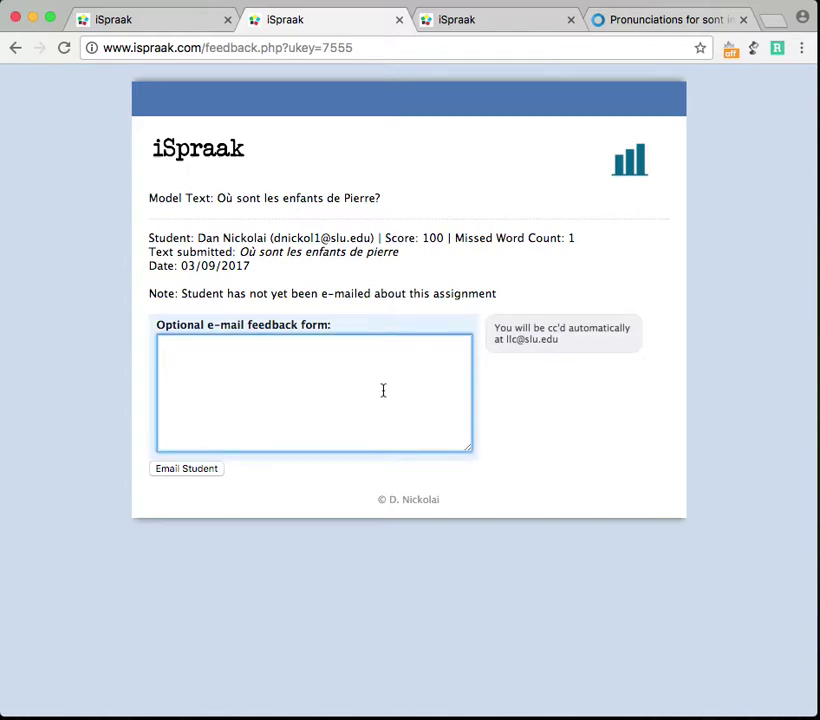
pyautogui.write('Très bien! Good job!')
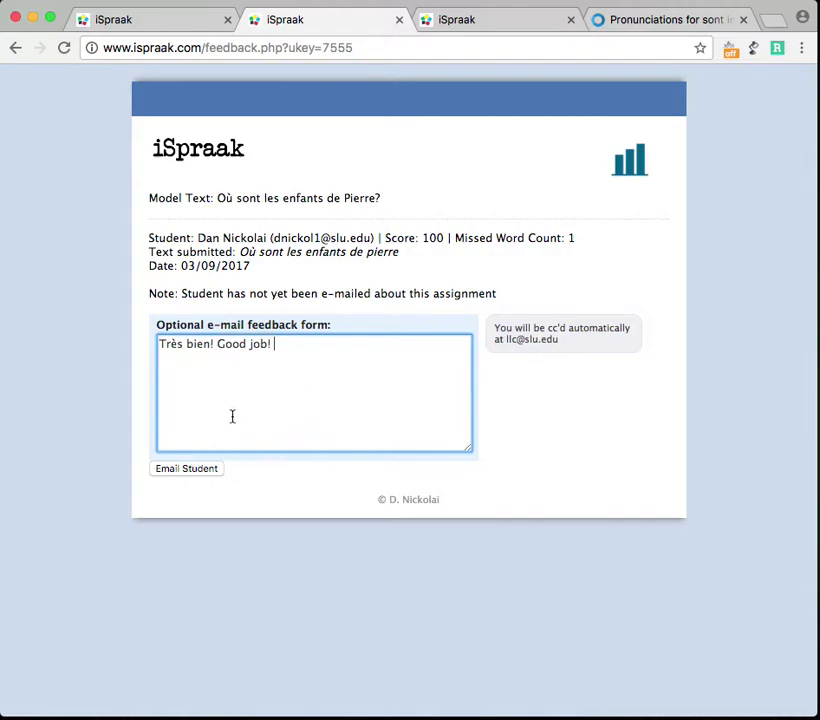
pyautogui.click(203, 472)
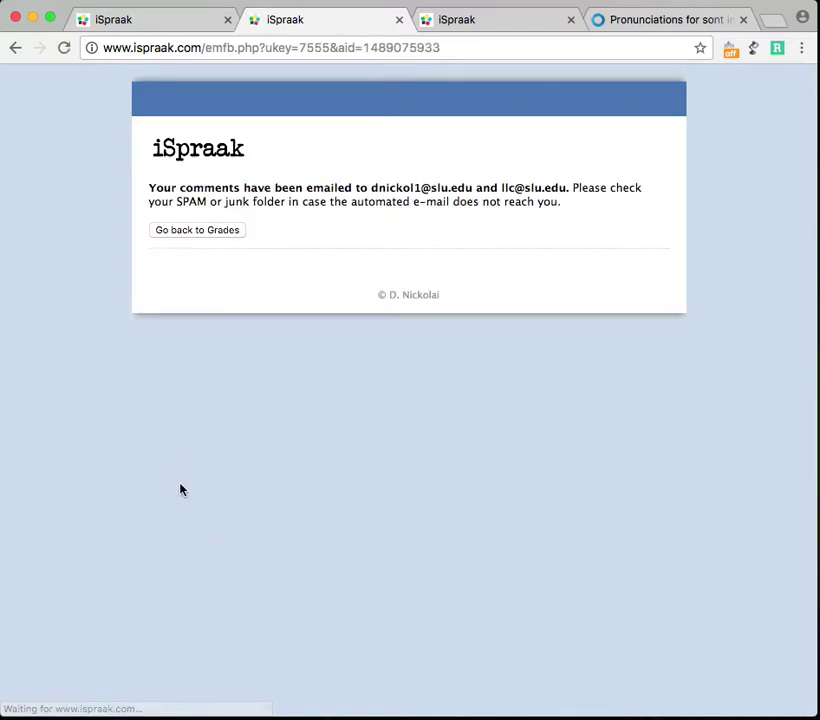
pyautogui.click(208, 233)
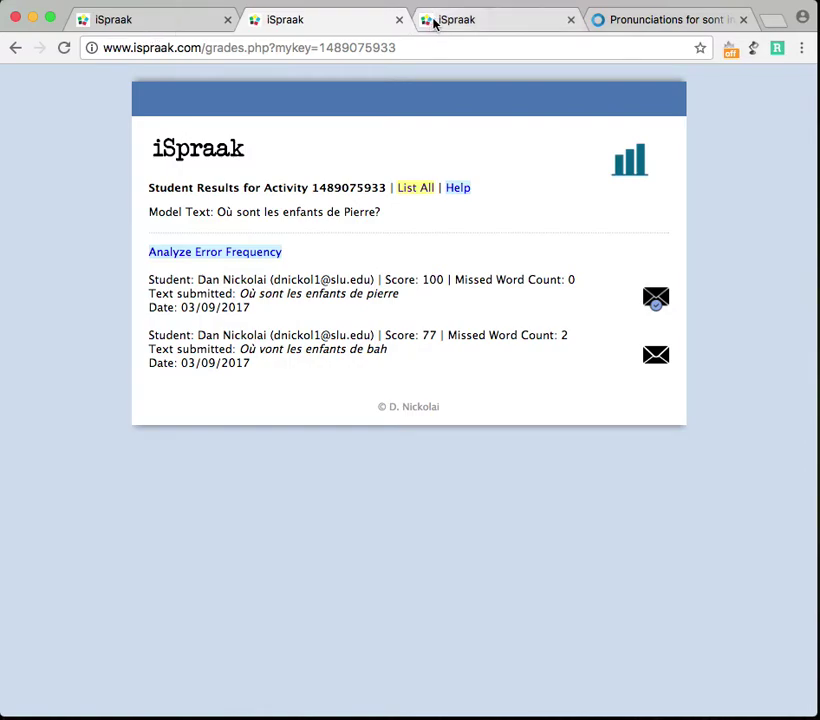
# Close the Forvo and two extra iSpraak tabs, then remove '/makeit.php' to load the iSpraak home page
pyautogui.click(742, 19)
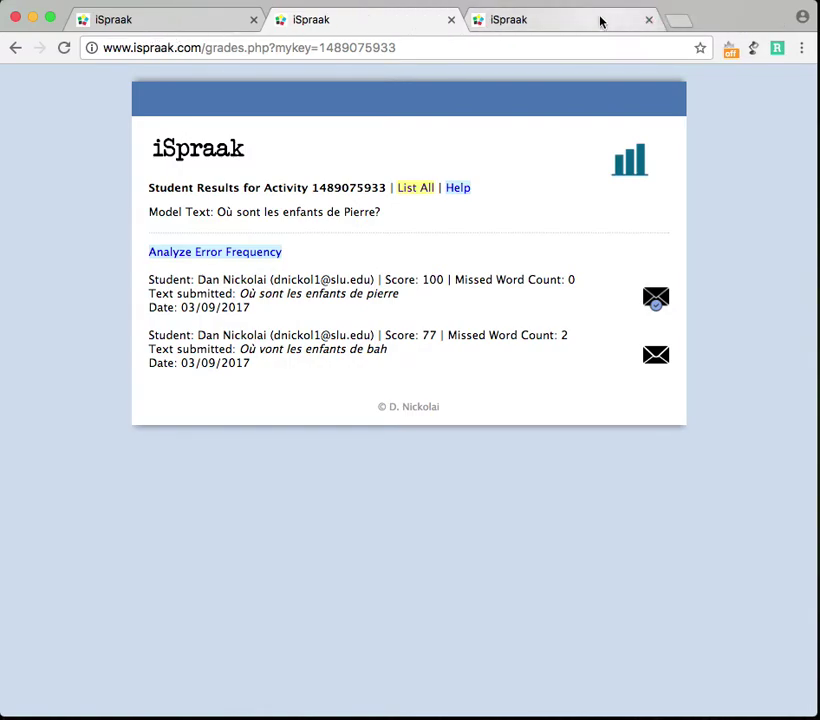
pyautogui.click(649, 20)
pyautogui.click(450, 19)
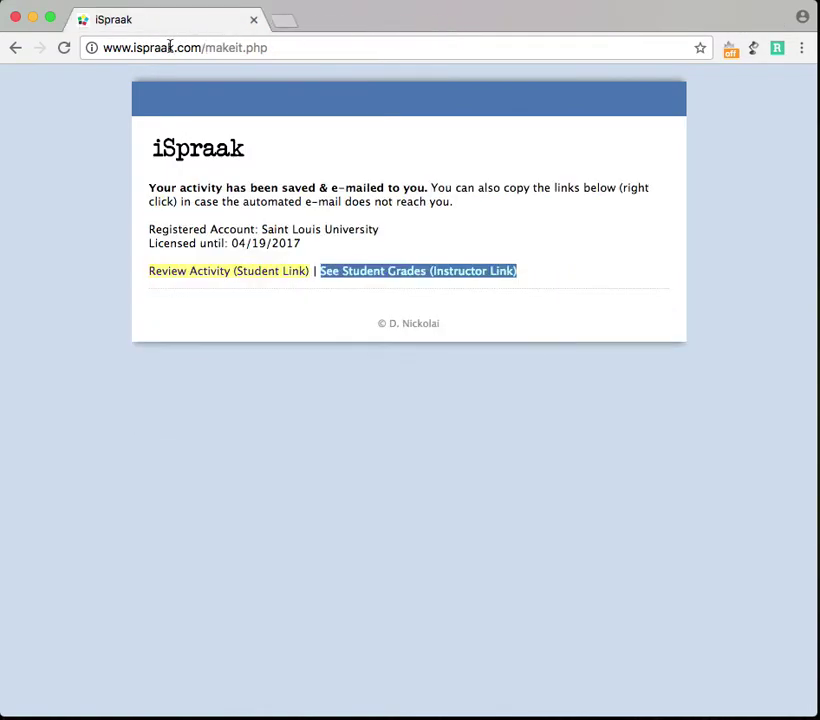
pyautogui.moveTo(203, 48); pyautogui.dragTo(296, 45)
pyautogui.press('BackSpace')
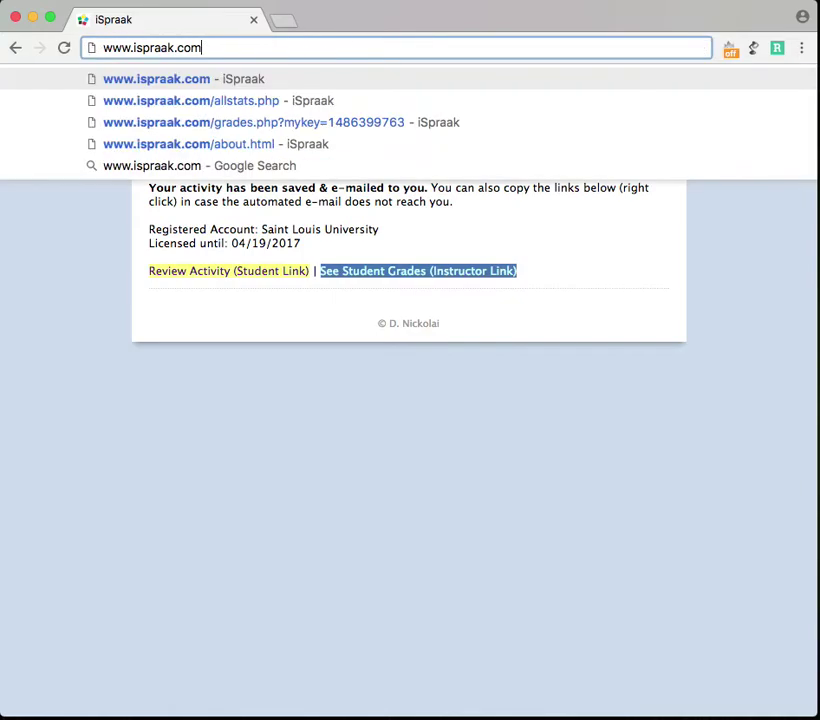
pyautogui.press('Return')
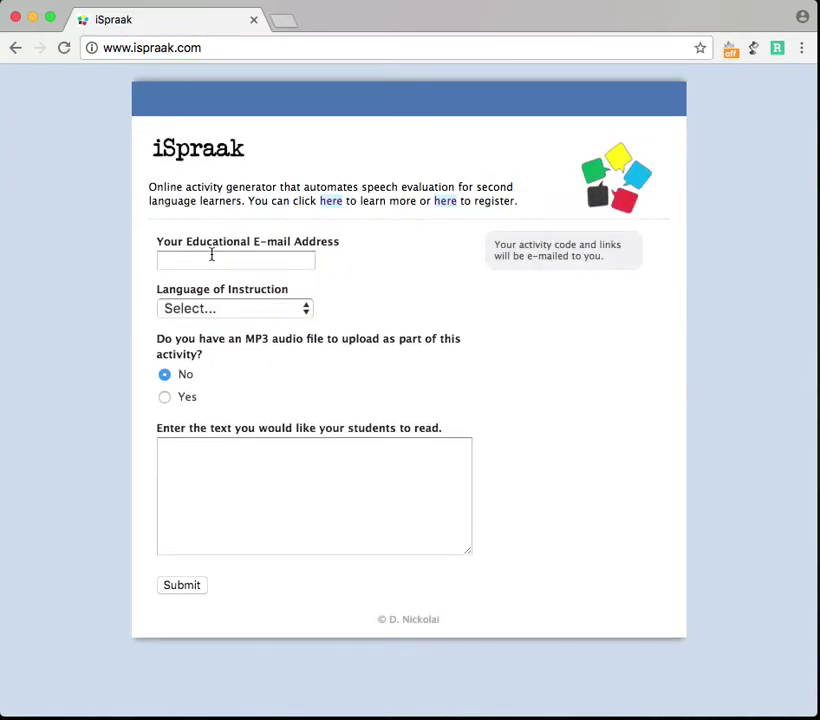
# Fill the educational e-mail from the saved address and set the language of instruction to Spanish
pyautogui.click(215, 260)
pyautogui.click(190, 282)
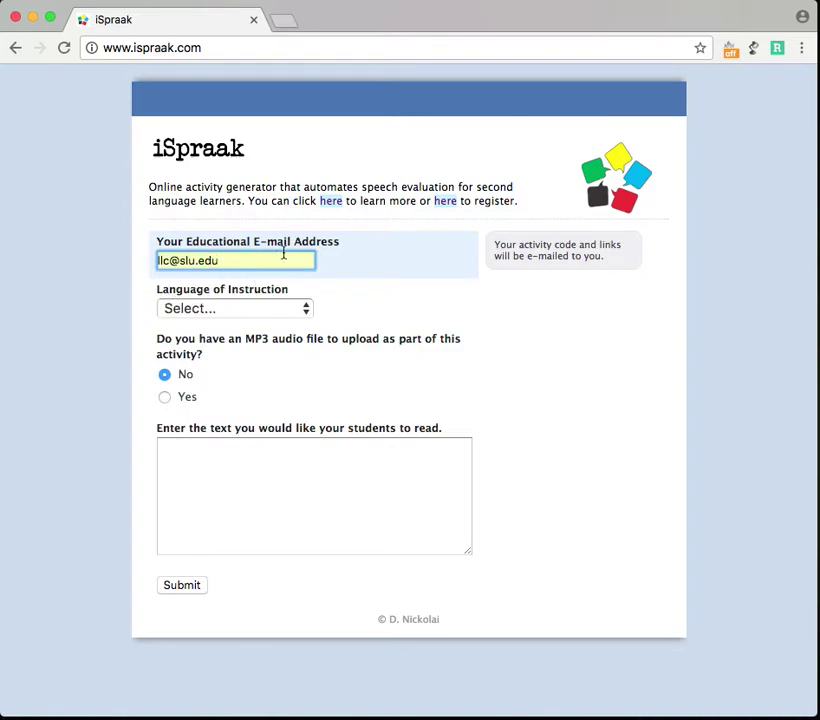
pyautogui.click(298, 314)
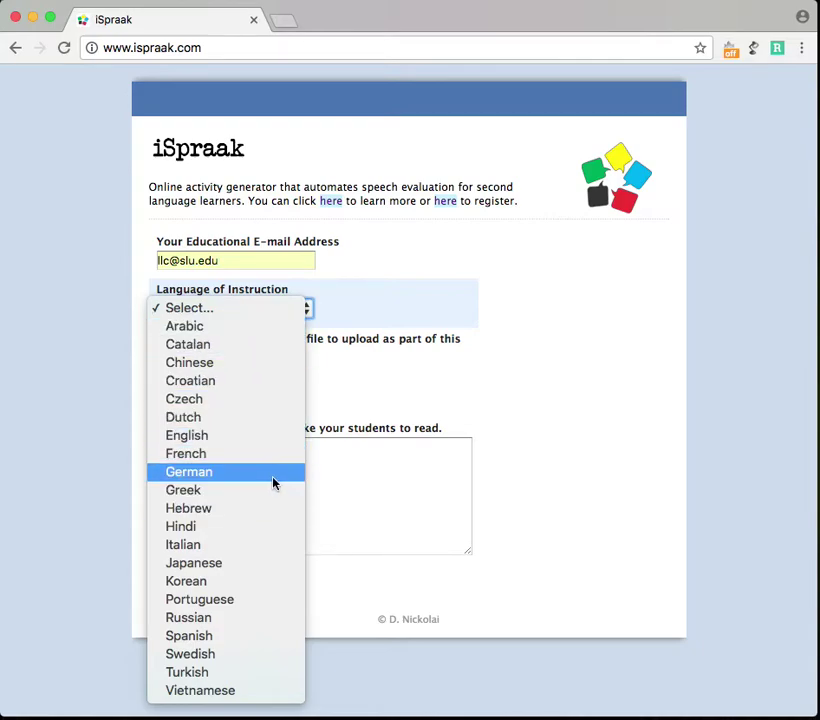
pyautogui.click(253, 635)
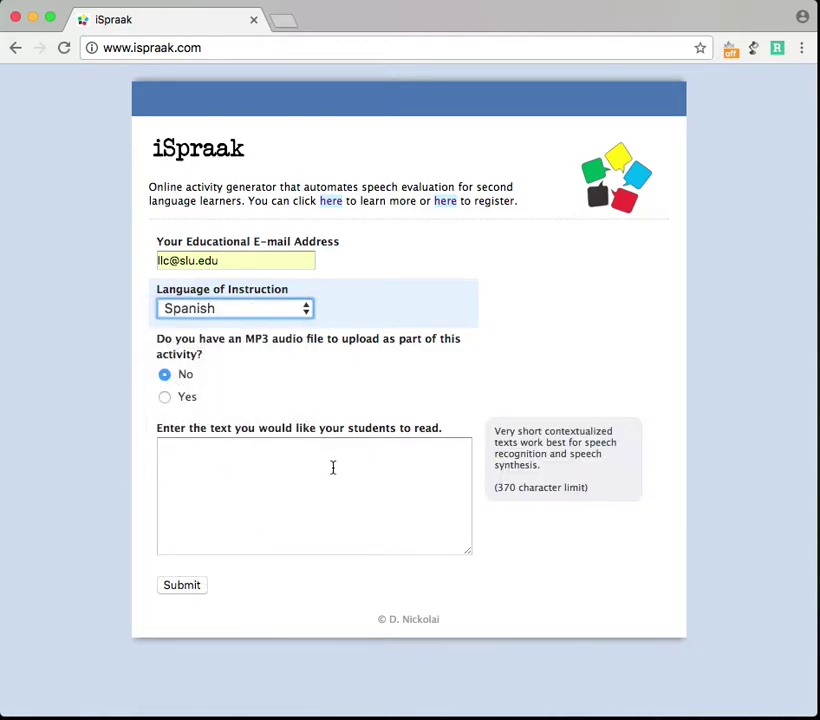
# Enter the text 'Estoy hablando contigo en español' and submit the new activity
pyautogui.click(284, 483)
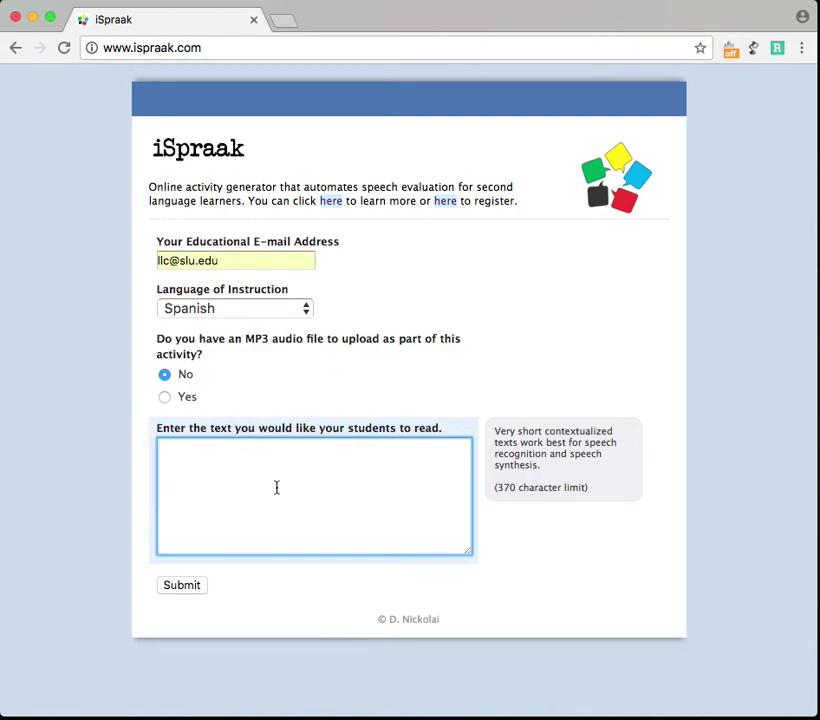
pyautogui.write('Es')
pyautogui.write('toy hablando contigo en ')
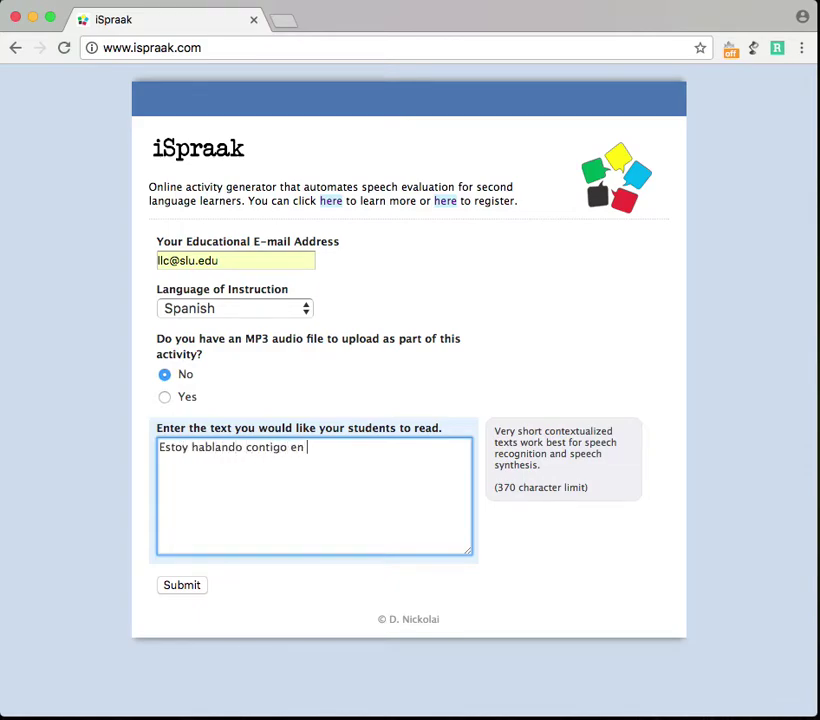
pyautogui.write('español')
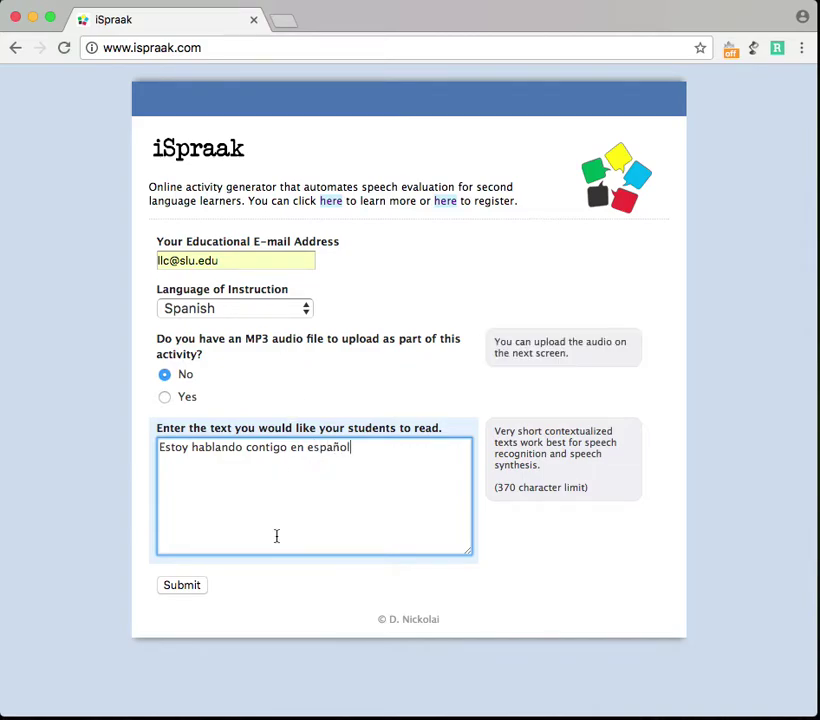
pyautogui.click(181, 588)
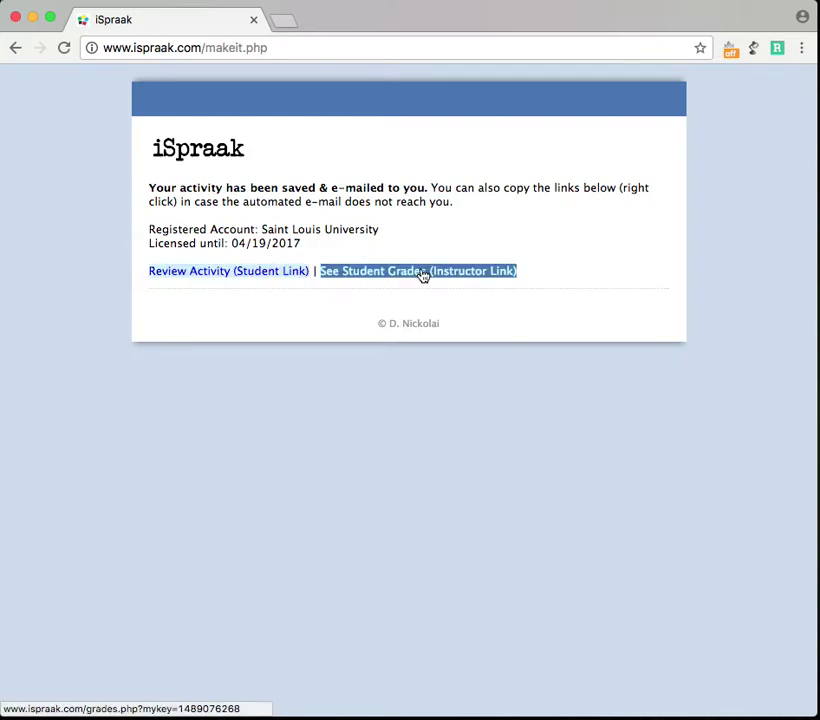
# Open the new activity as a student, start it, and show the list of Spanish country accents
pyautogui.click(229, 281)
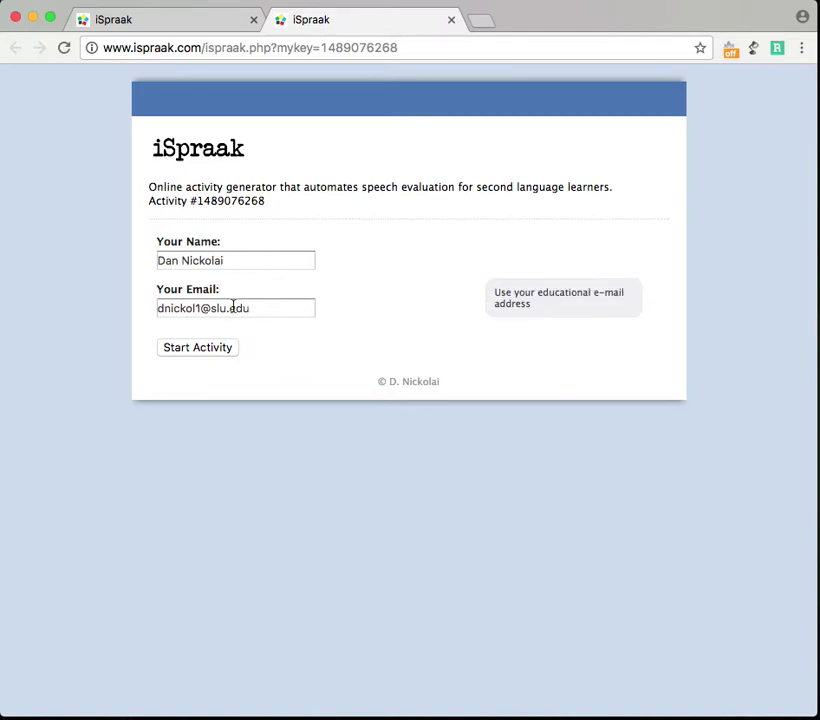
pyautogui.click(198, 350)
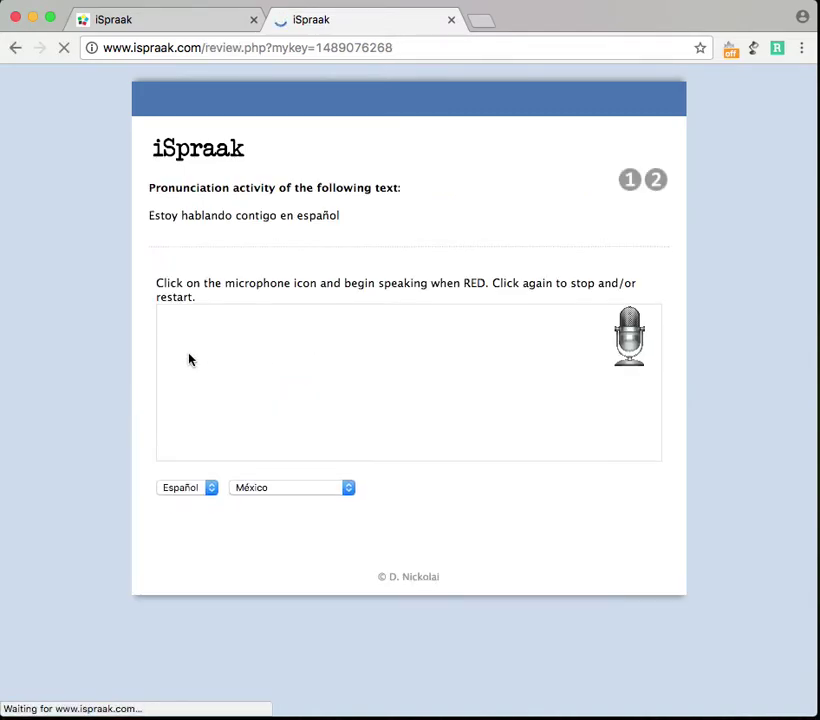
pyautogui.moveTo(350, 223); pyautogui.dragTo(146, 221)
pyautogui.click(239, 233)
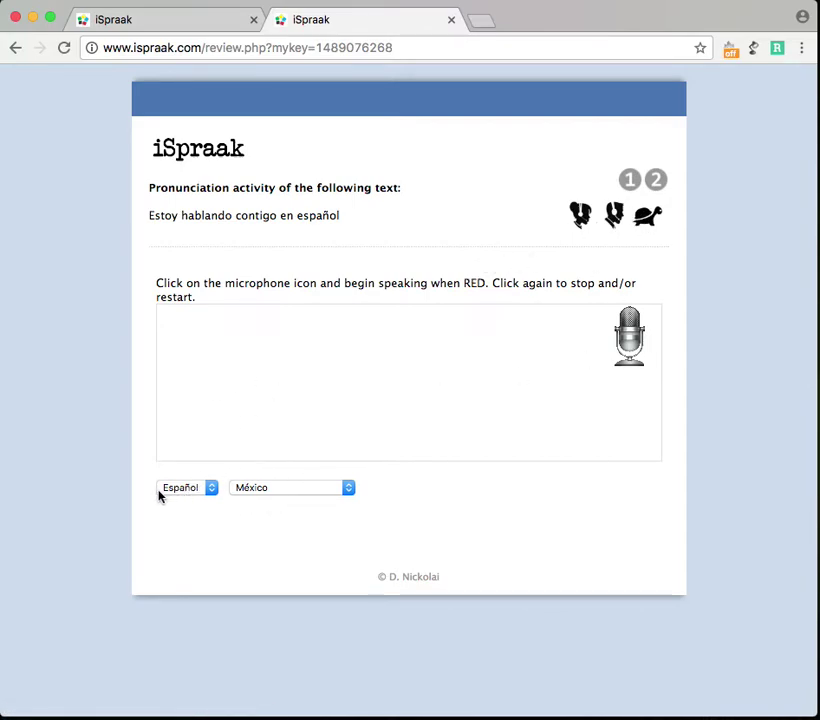
pyautogui.click(341, 492)
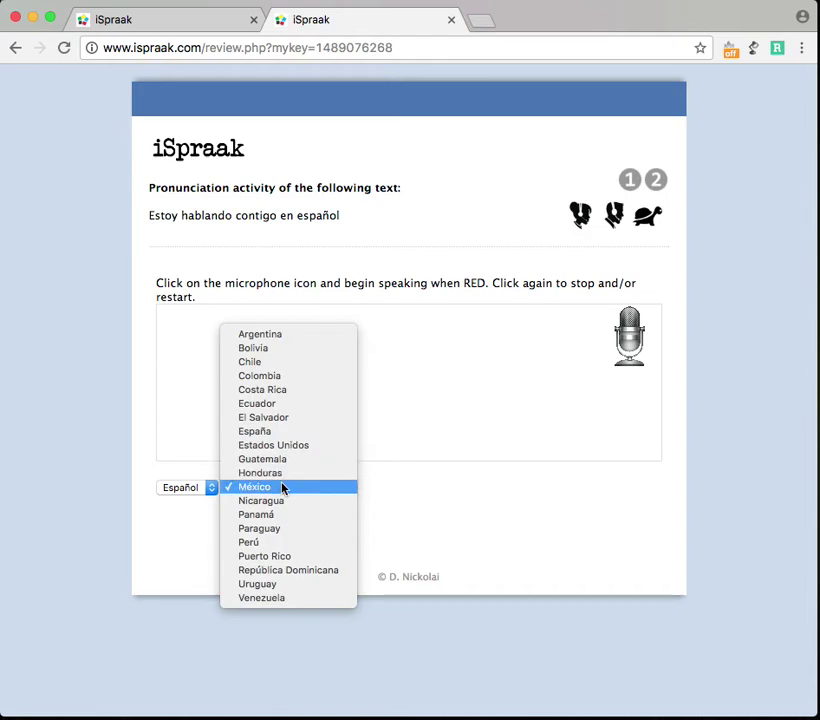
# Set the accent to España, record the sentence, and submit it, reviewing the heard text and results address
pyautogui.click(260, 433)
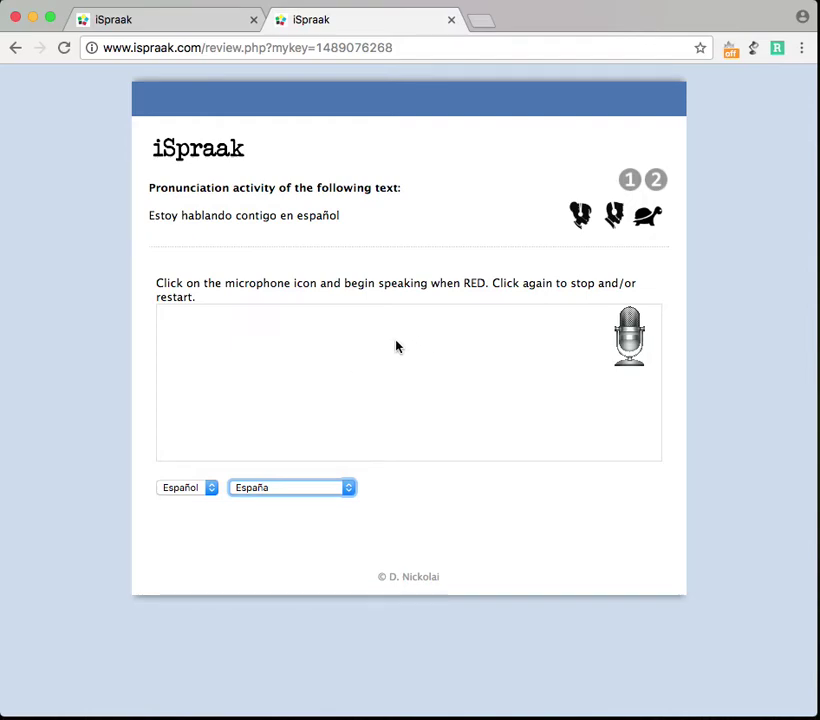
pyautogui.click(640, 349)
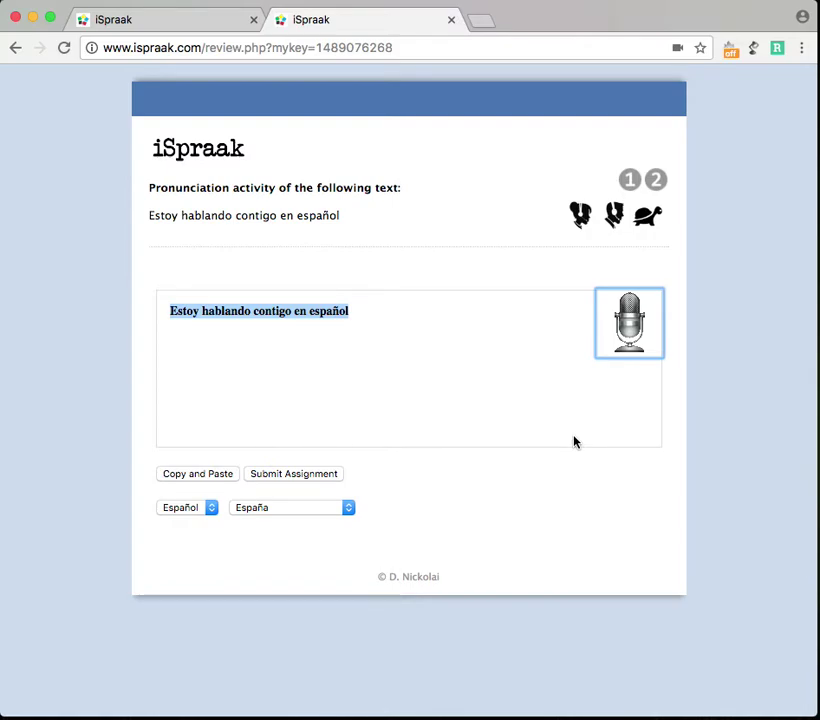
pyautogui.click(296, 476)
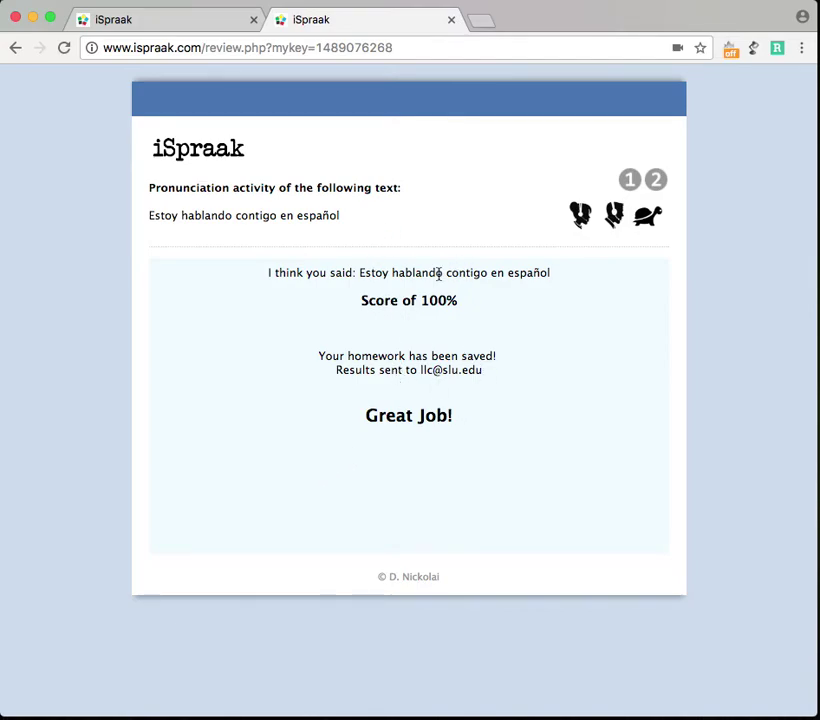
pyautogui.moveTo(152, 215); pyautogui.dragTo(276, 216)
pyautogui.click(341, 337)
pyautogui.moveTo(490, 371); pyautogui.dragTo(419, 372)
pyautogui.click(546, 447)
pyautogui.click(149, 24)
pyautogui.moveTo(203, 47); pyautogui.dragTo(348, 40)
pyautogui.press('BackSpace')
pyautogui.press('Return')
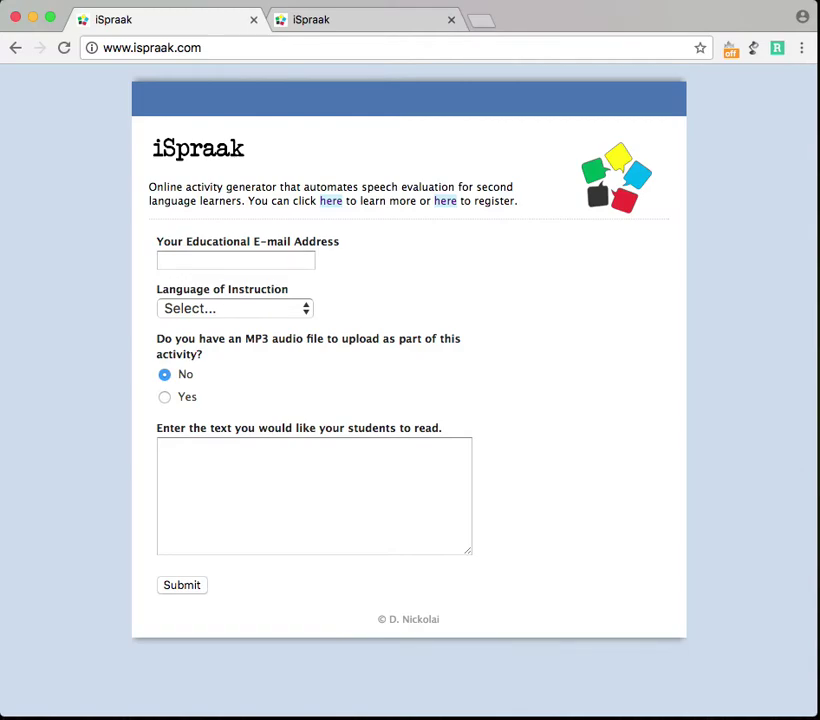
pyautogui.moveTo(238, 278)
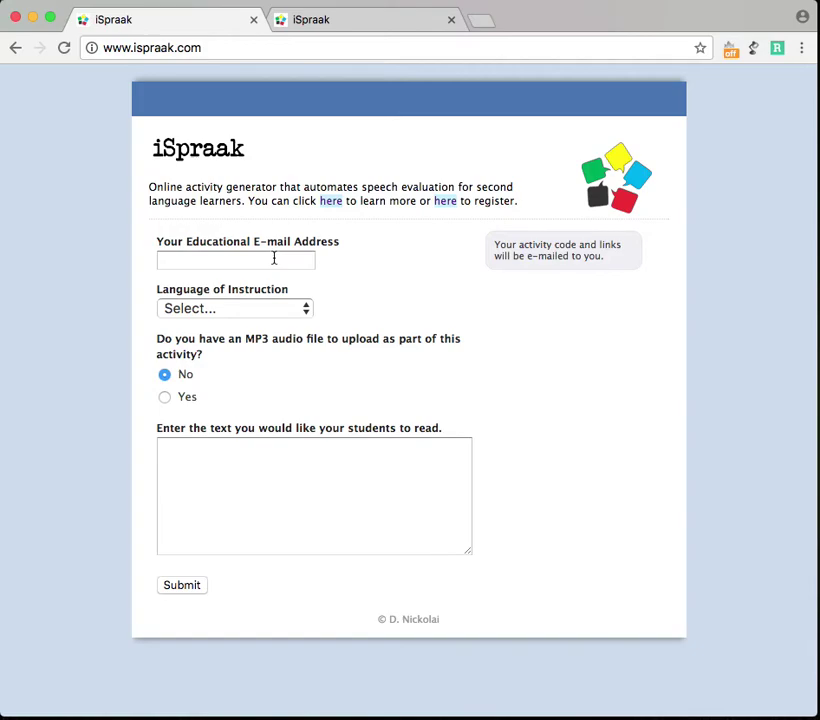
pyautogui.click(203, 262)
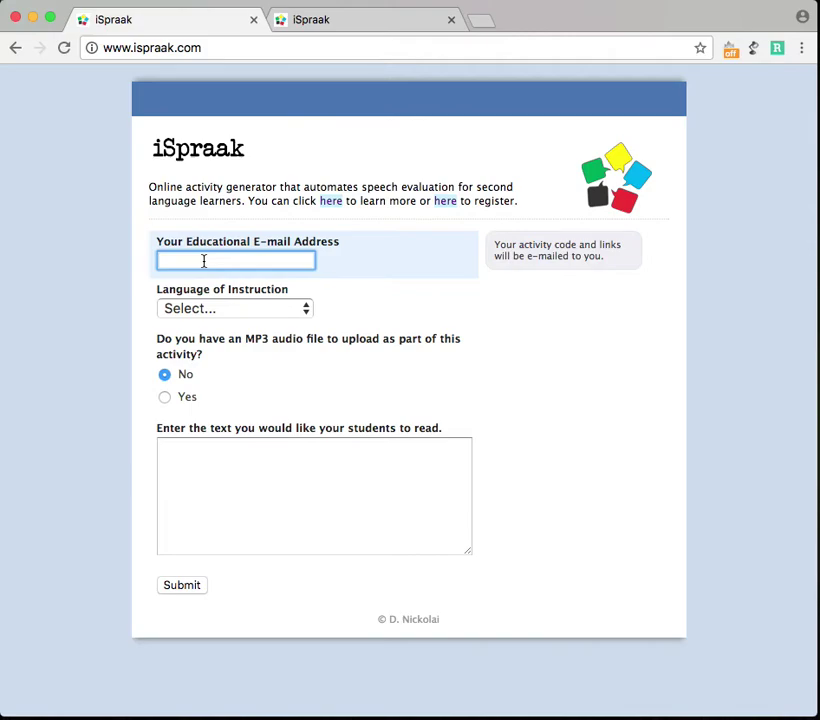
pyautogui.click(360, 488)
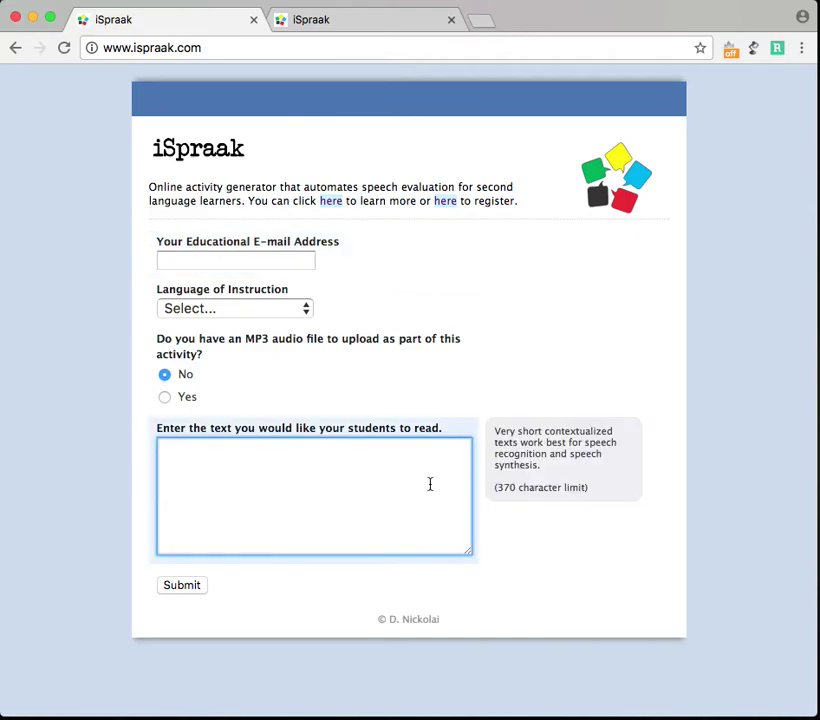
pyautogui.tripleClick(386, 183)
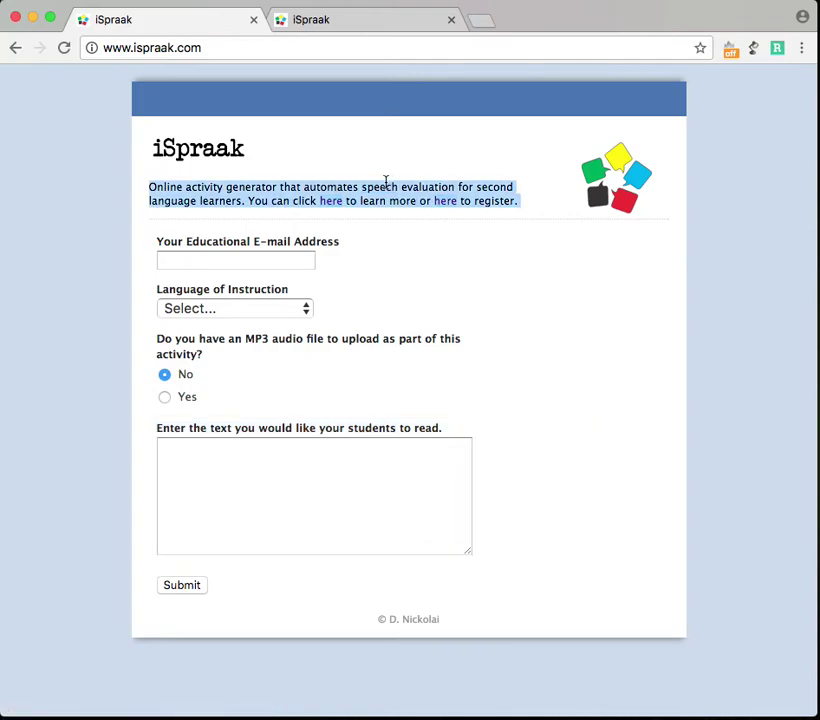
pyautogui.click(417, 240)
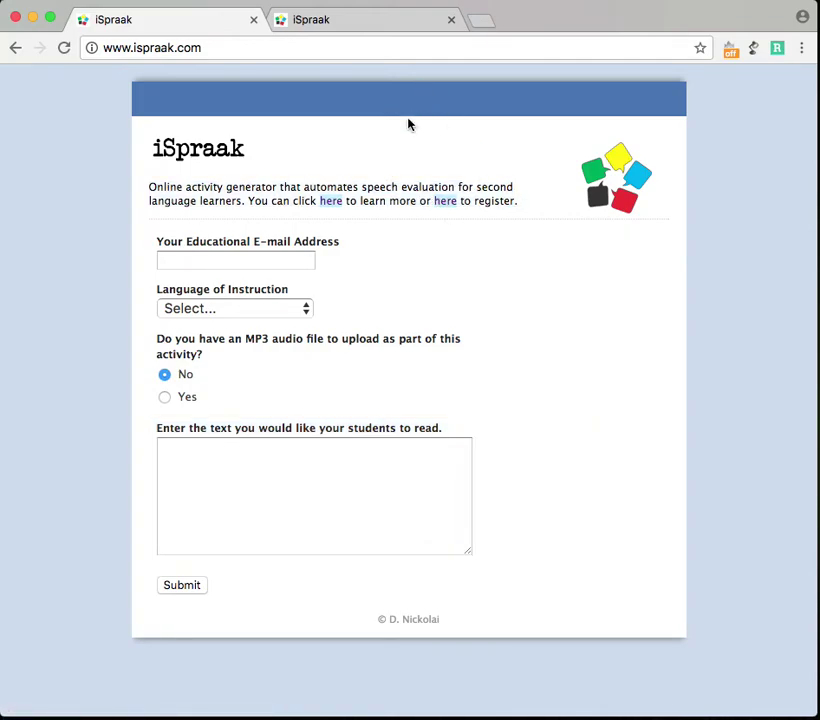
pyautogui.moveTo(239, 50); pyautogui.dragTo(98, 47)
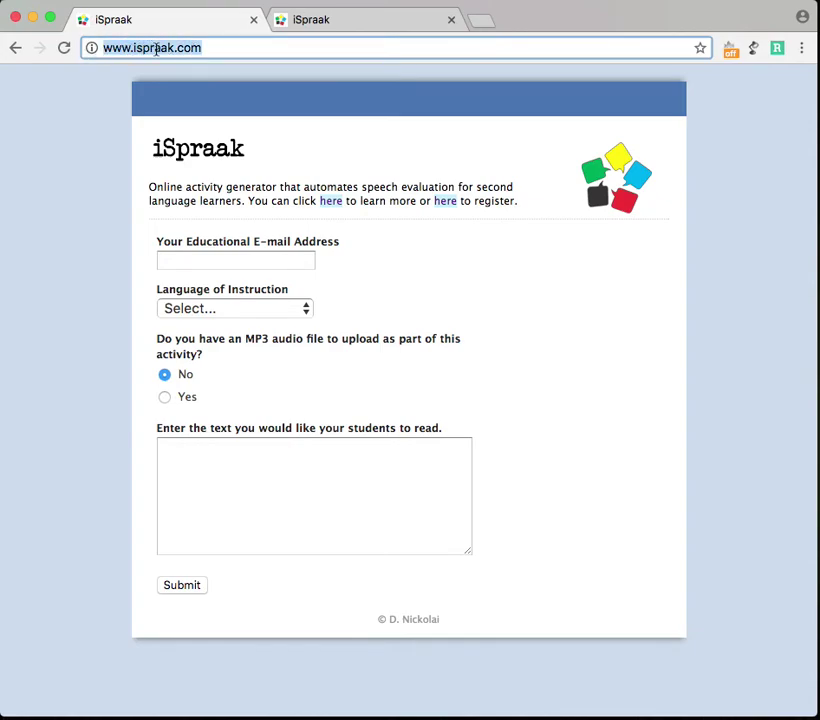
pyautogui.click(309, 155)
pyautogui.moveTo(190, 262)
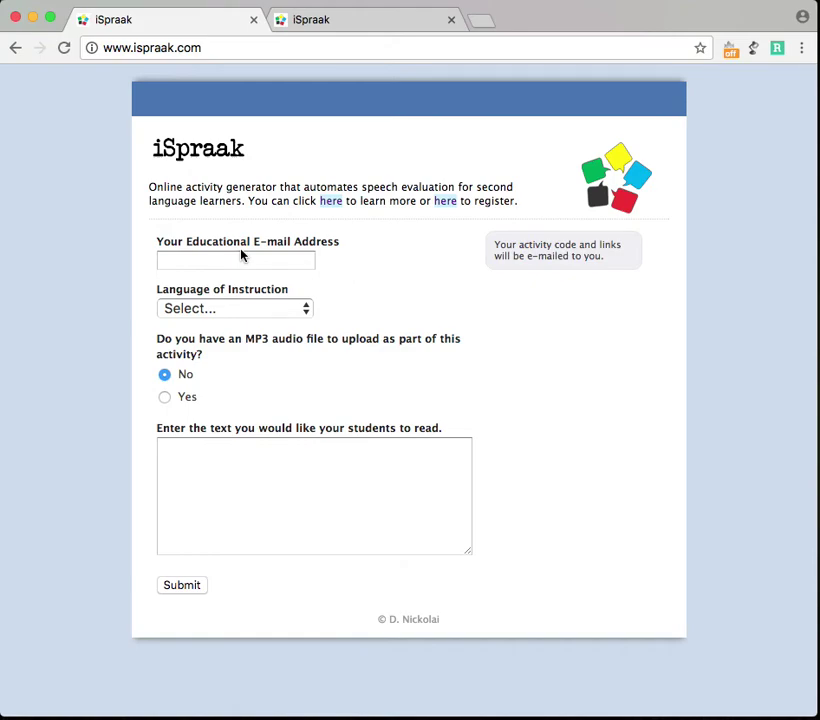
pyautogui.click(228, 259)
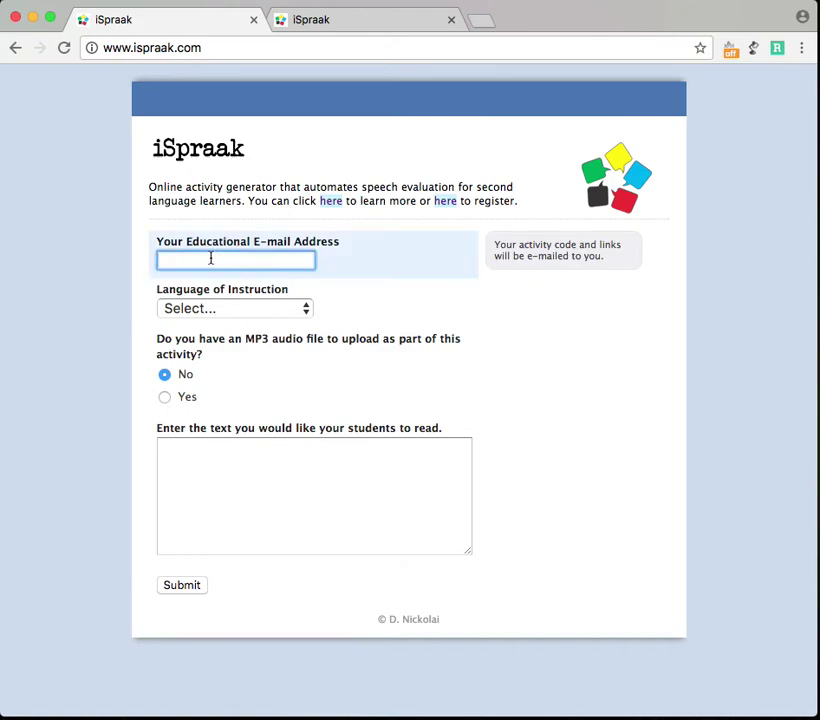
pyautogui.moveTo(214, 458)
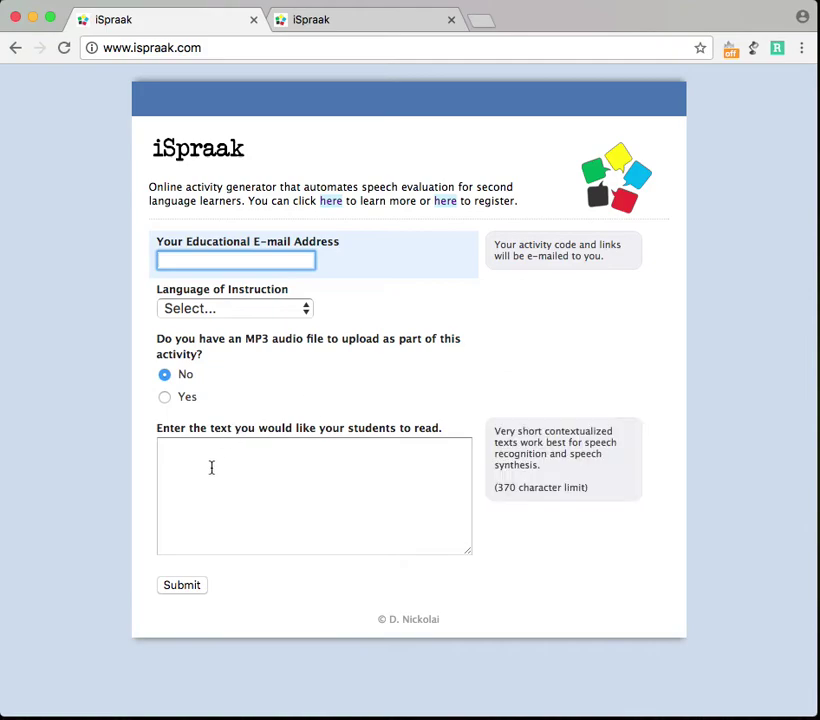
pyautogui.click(277, 492)
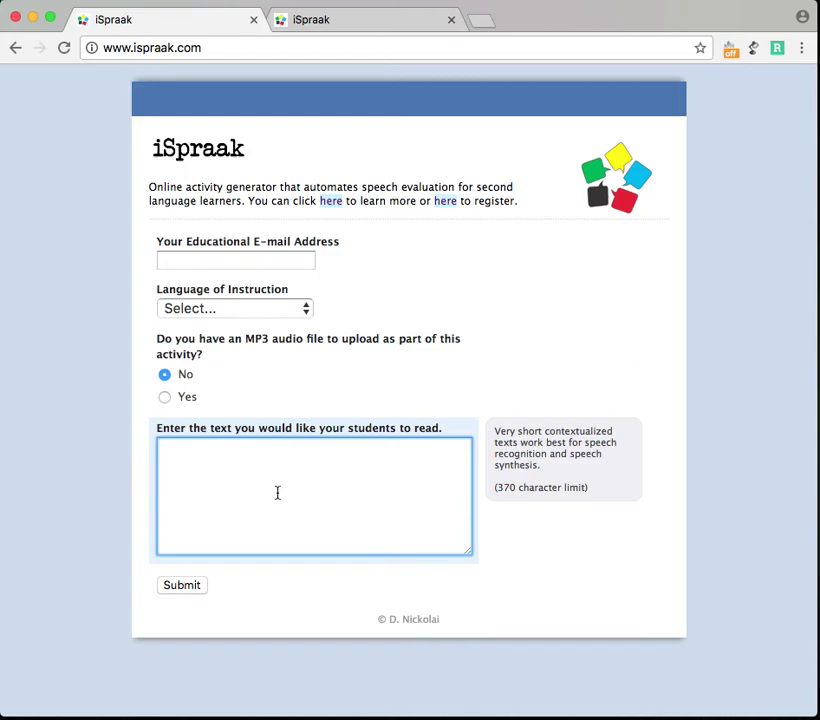
pyautogui.click(401, 286)
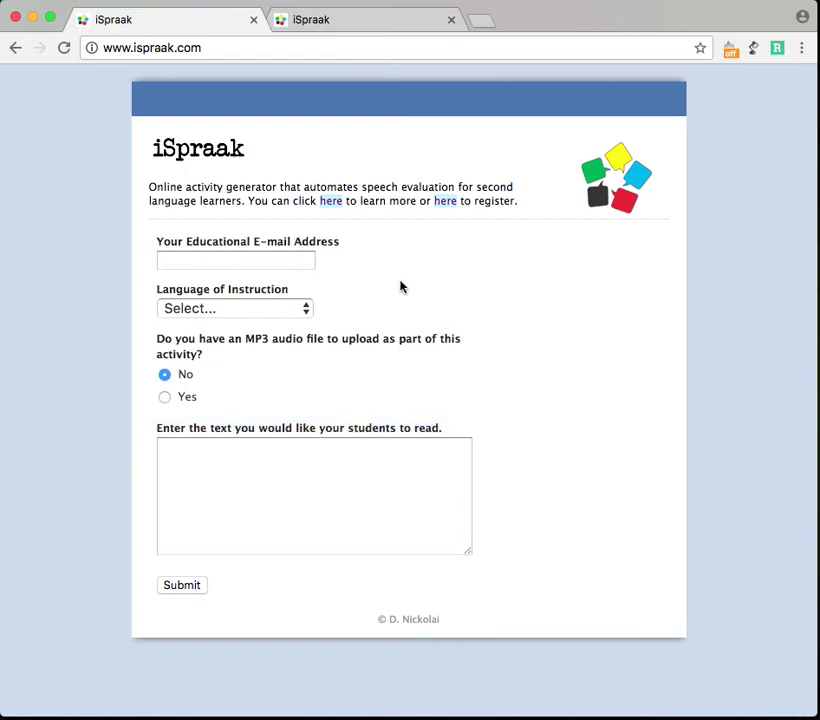
pyautogui.click(446, 201)
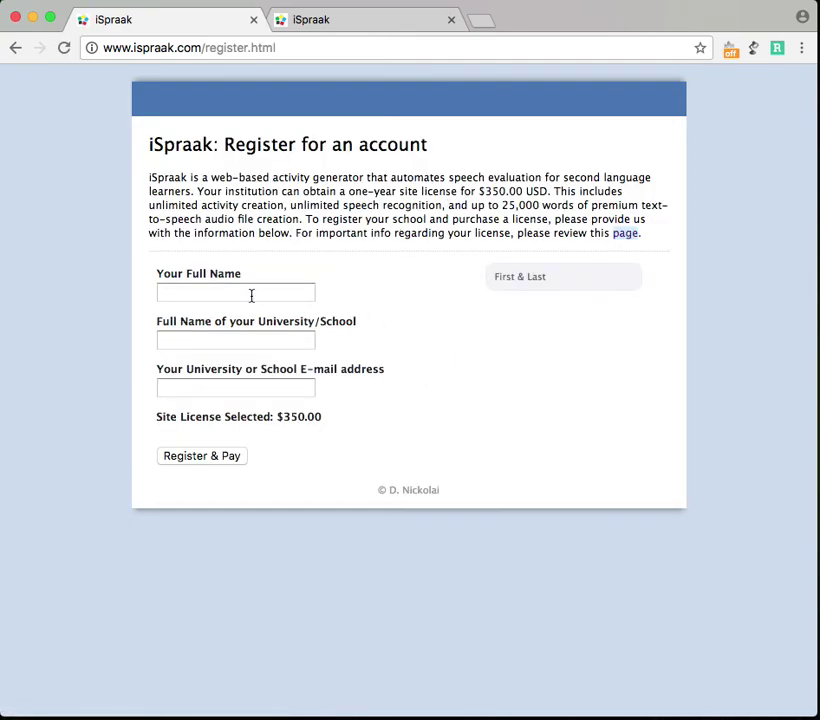
# Look over the Full Name, University/School and E-mail fields, then go back without registering
pyautogui.click(203, 290)
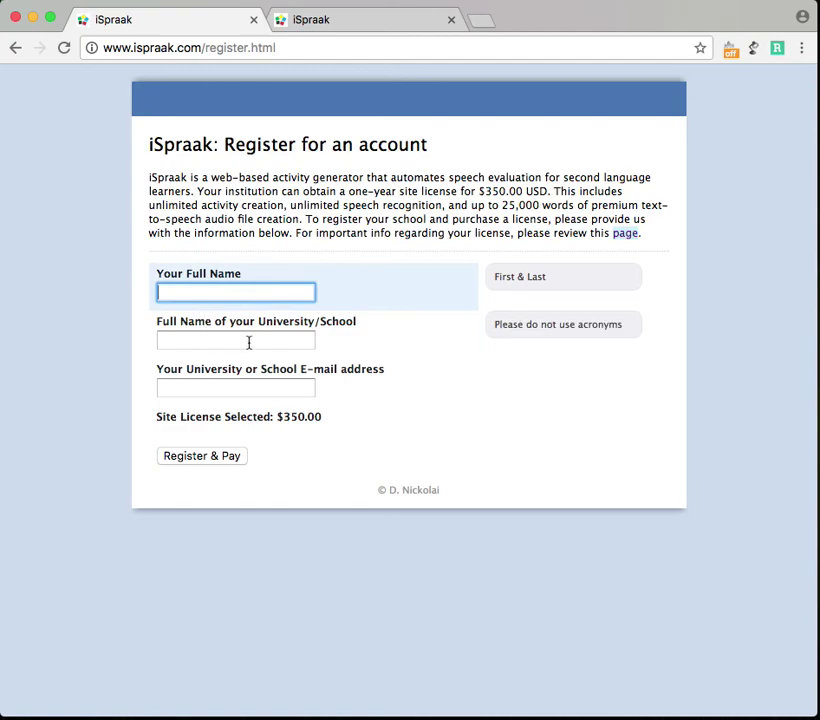
pyautogui.click(245, 340)
pyautogui.click(236, 386)
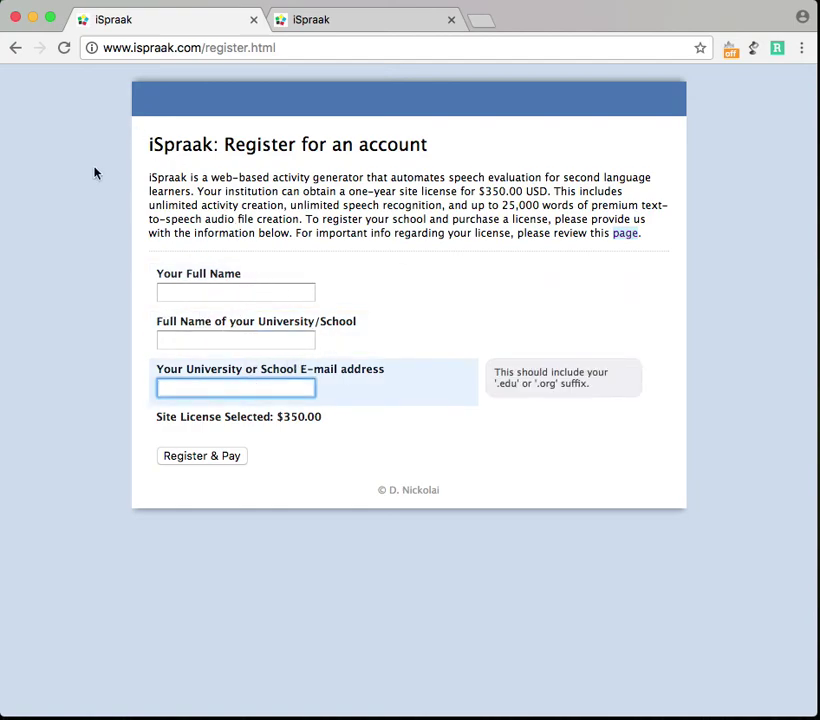
pyautogui.click(15, 55)
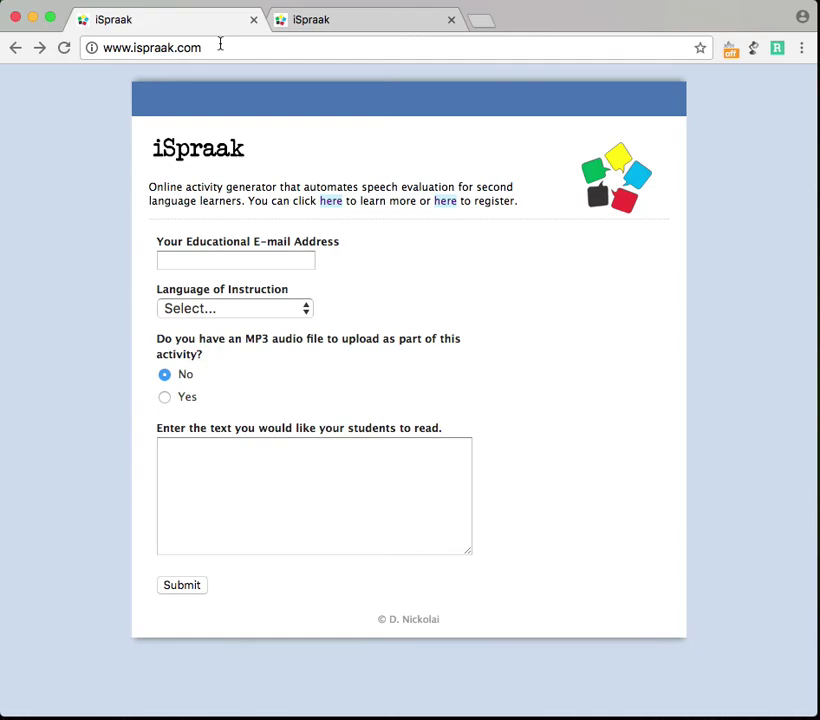
# Narrow the browser window and view the Language of Instruction choices without picking one
pyautogui.moveTo(812, 707)
pyautogui.mouseDown()
pyautogui.moveTo(732, 706)
pyautogui.moveTo(736, 697)
pyautogui.moveTo(783, 692)
pyautogui.moveTo(810, 700)
pyautogui.mouseUp()
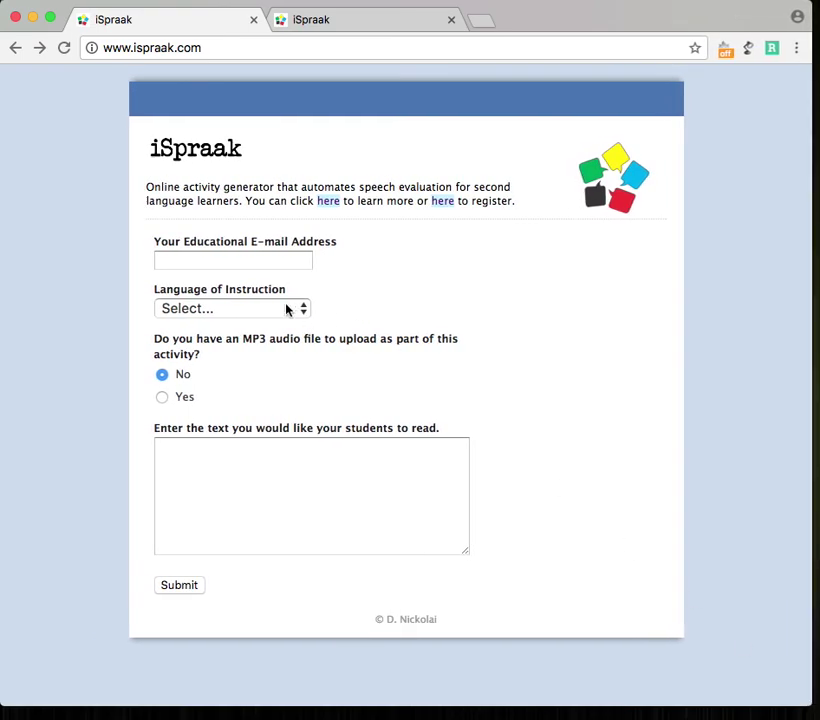
pyautogui.click(288, 310)
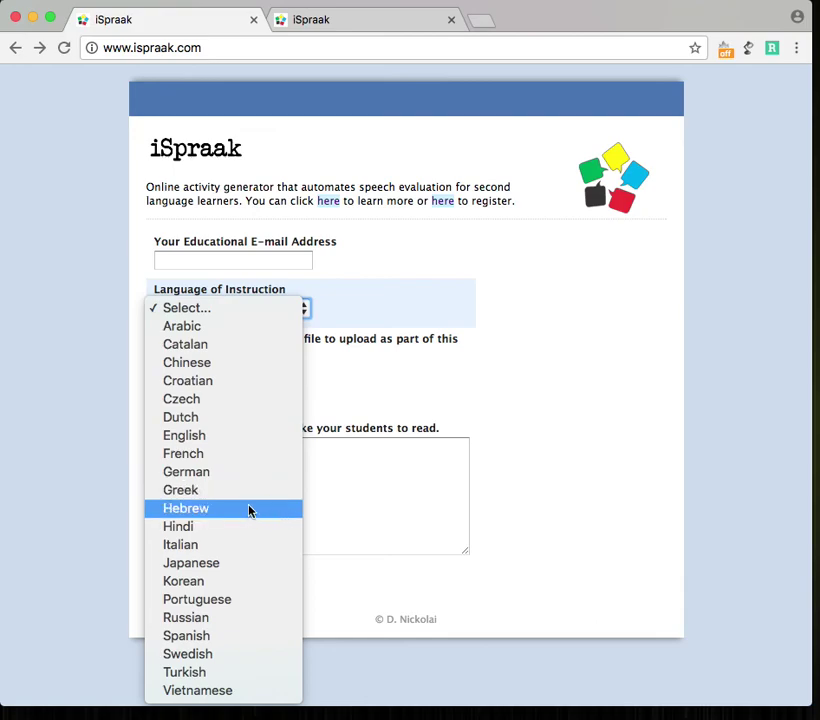
pyautogui.click(504, 362)
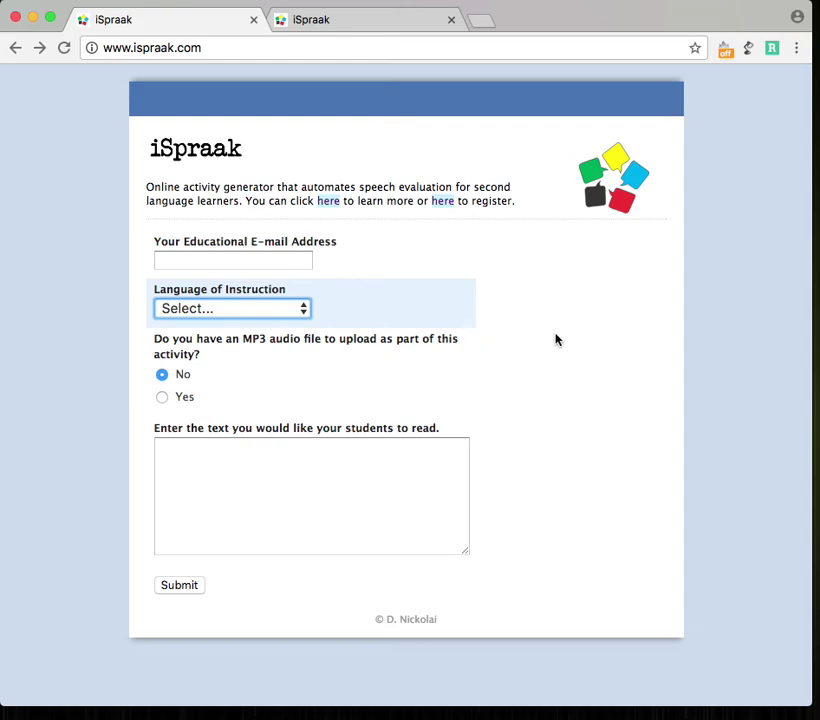
# Enter the instructor's educational e-mail address in the Educational E-mail field
pyautogui.click(185, 258)
pyautogui.click(73, 239)
pyautogui.moveTo(146, 266)
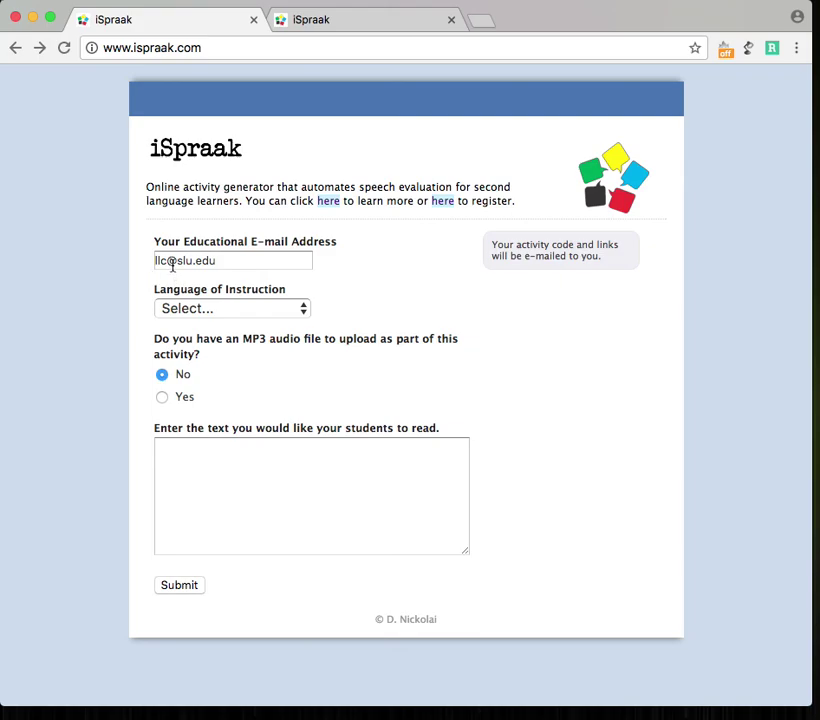
pyautogui.moveTo(396, 474)
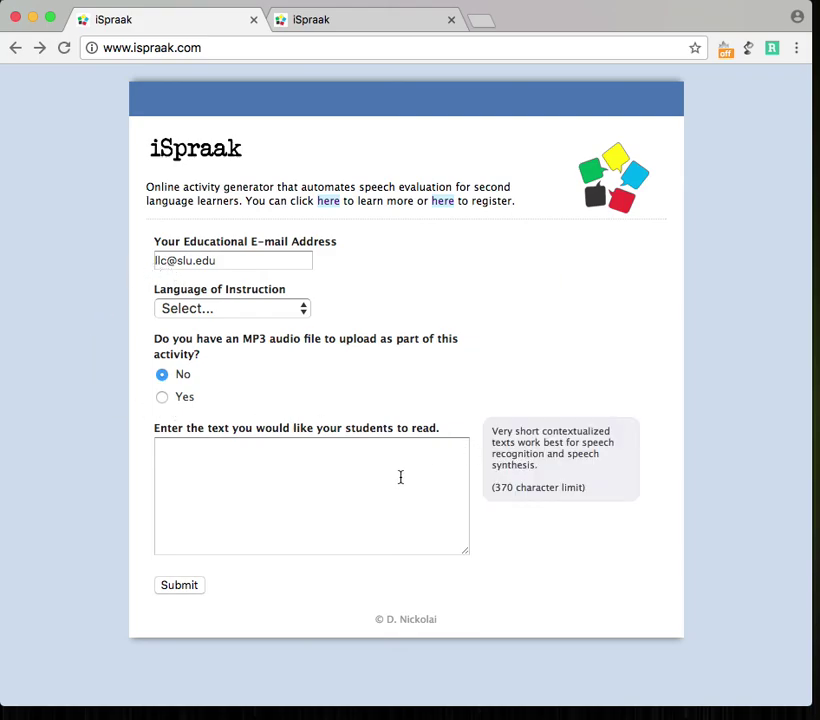